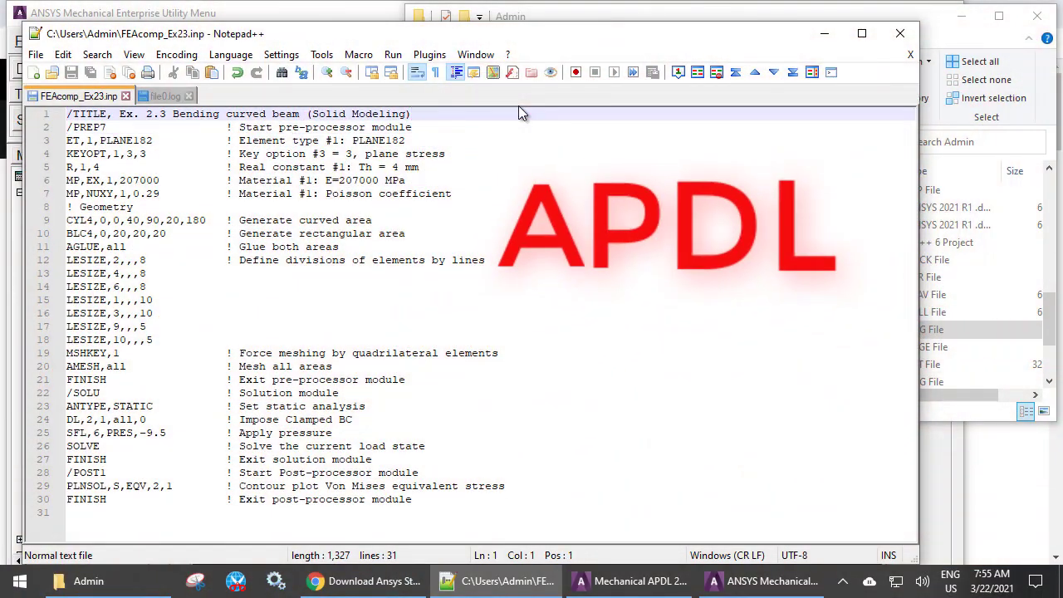
Select the script's preprocessor lines from KEYOPT to the Poisson ratio, then go to Mechanical APDL
{"action": "key", "text": "Down"}
{"action": "key", "text": "shift+Down"}
{"action": "key", "text": "shift+Down"}
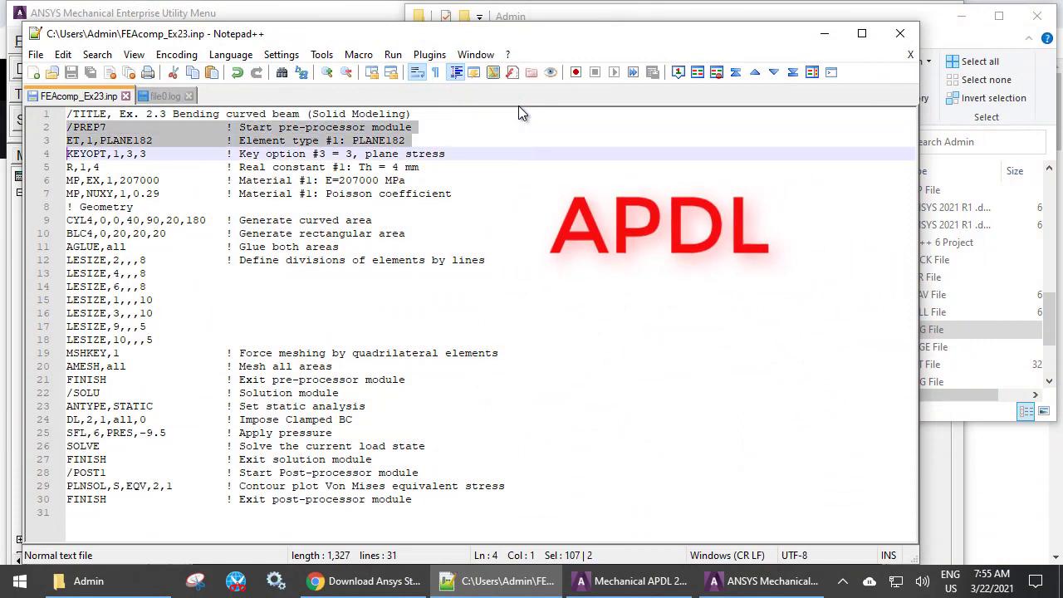
{"action": "key", "text": "shift+Down"}
{"action": "key", "text": "shift+Down"}
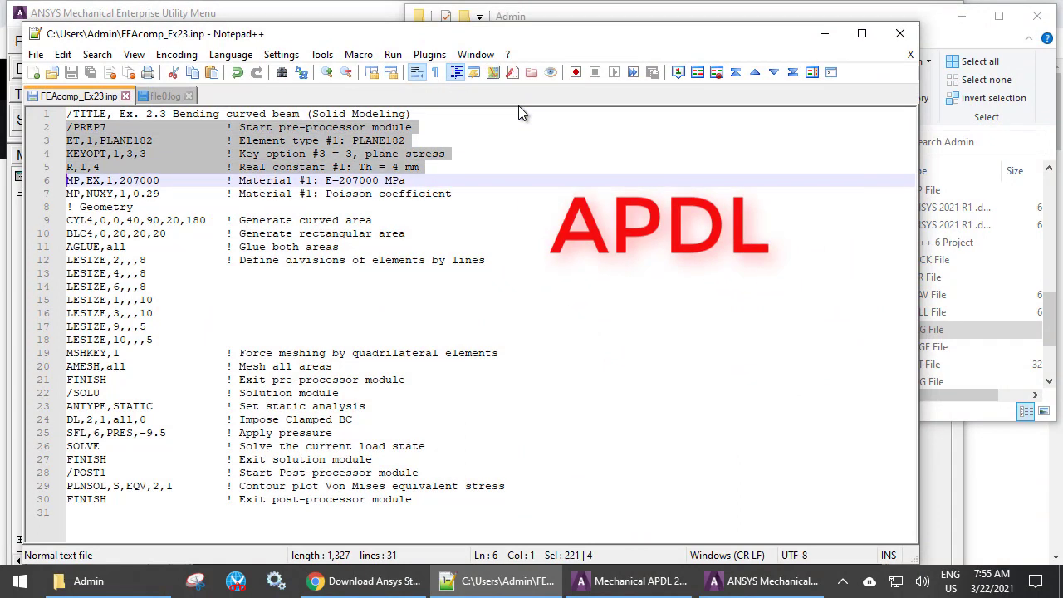
{"action": "key", "text": "shift+Down"}
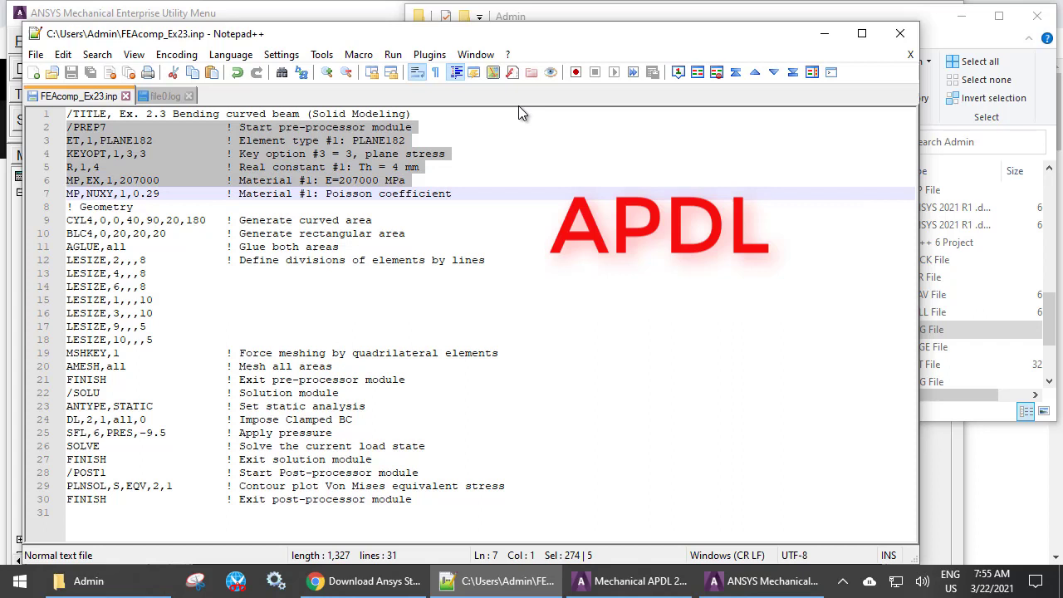
{"action": "key", "text": "shift+Down"}
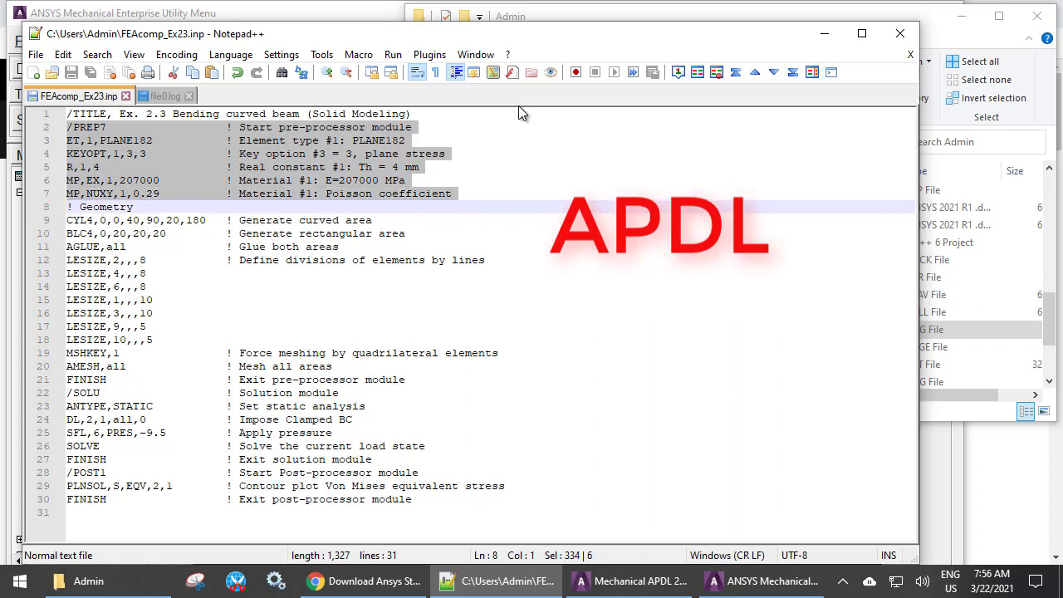
{"action": "key", "text": "Right"}
{"action": "key", "text": "shift+Down"}
{"action": "key", "text": "shift+Down"}
{"action": "key", "text": "shift+Down"}
{"action": "key", "text": "shift+Down"}
{"action": "key", "text": "shift+Down"}
{"action": "key", "text": "shift+Down"}
{"action": "key", "text": "shift+Down"}
{"action": "key", "text": "shift+Down"}
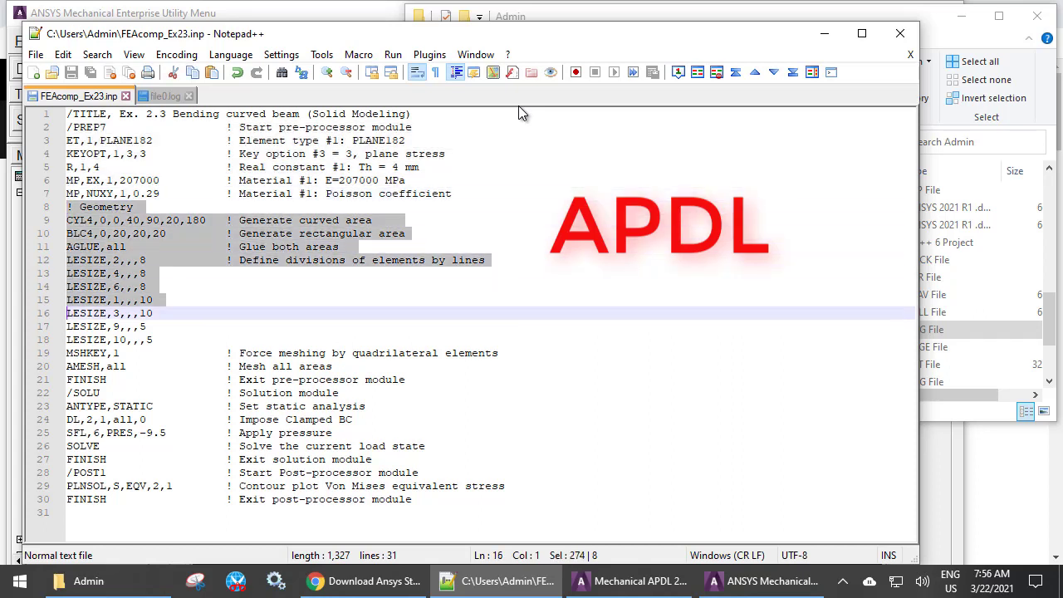
{"action": "key", "text": "shift+Down"}
{"action": "key", "text": "shift+Down"}
{"action": "key", "text": "shift+Down"}
{"action": "key", "text": "shift+Down"}
{"action": "key", "text": "shift+Down"}
{"action": "key", "text": "shift+Down"}
{"action": "key", "text": "shift+Down"}
{"action": "key", "text": "shift+Down"}
{"action": "key", "text": "shift+Down"}
{"action": "key", "text": "shift+Down"}
{"action": "key", "text": "shift+Down"}
{"action": "key", "text": "shift+Down"}
{"action": "key", "text": "shift+Down"}
{"action": "key", "text": "shift+Down"}
{"action": "key", "text": "shift+Down"}
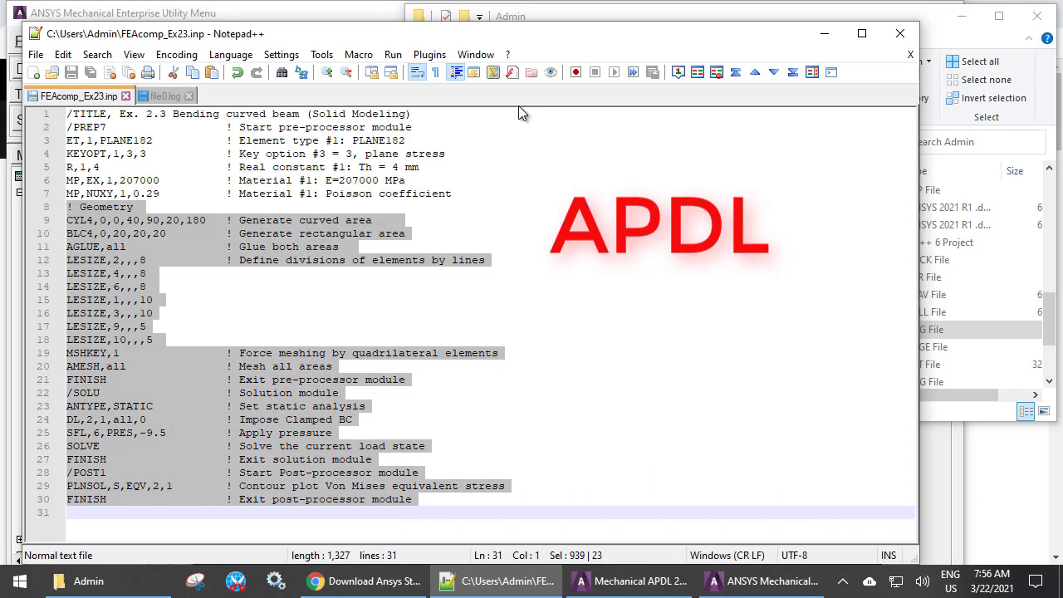
{"action": "key", "text": "Up"}
{"action": "key", "text": "Up"}
{"action": "key", "text": "Up"}
{"action": "key", "text": "Up"}
{"action": "key", "text": "Up"}
{"action": "key", "text": "Up"}
{"action": "key", "text": "Up"}
{"action": "key", "text": "Up"}
{"action": "key", "text": "Up"}
{"action": "key", "text": "Up"}
{"action": "key", "text": "Up"}
{"action": "key", "text": "Up"}
{"action": "key", "text": "Up"}
{"action": "key", "text": "Up"}
{"action": "key", "text": "Up"}
{"action": "key", "text": "Up"}
{"action": "key", "text": "Up"}
{"action": "key", "text": "Up"}
{"action": "key", "text": "Up"}
{"action": "key", "text": "Up"}
{"action": "key", "text": "Up"}
{"action": "key", "text": "Up"}
{"action": "key", "text": "Up"}
{"action": "key", "text": "Up"}
{"action": "key", "text": "Up"}
{"action": "key", "text": "Up"}
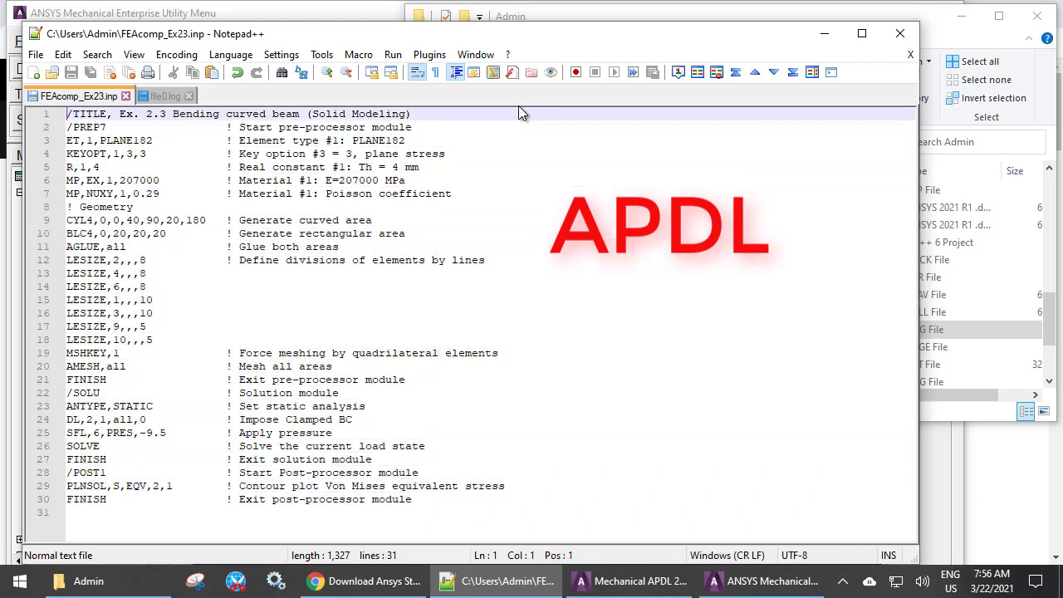
{"action": "left_click", "coordinate": [764, 584]}
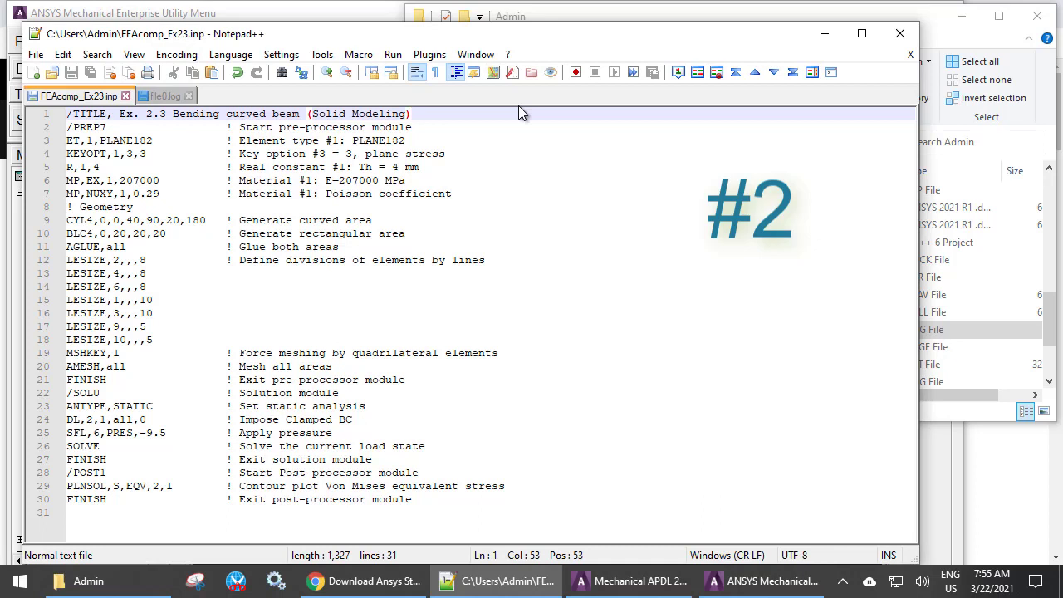
Reselect the preprocessor and geometry lines from the title line, then return to Mechanical APDL
{"action": "key", "text": "shift+Home"}
{"action": "key", "text": "Home"}
{"action": "key", "text": "Down"}
{"action": "key", "text": "shift+Down"}
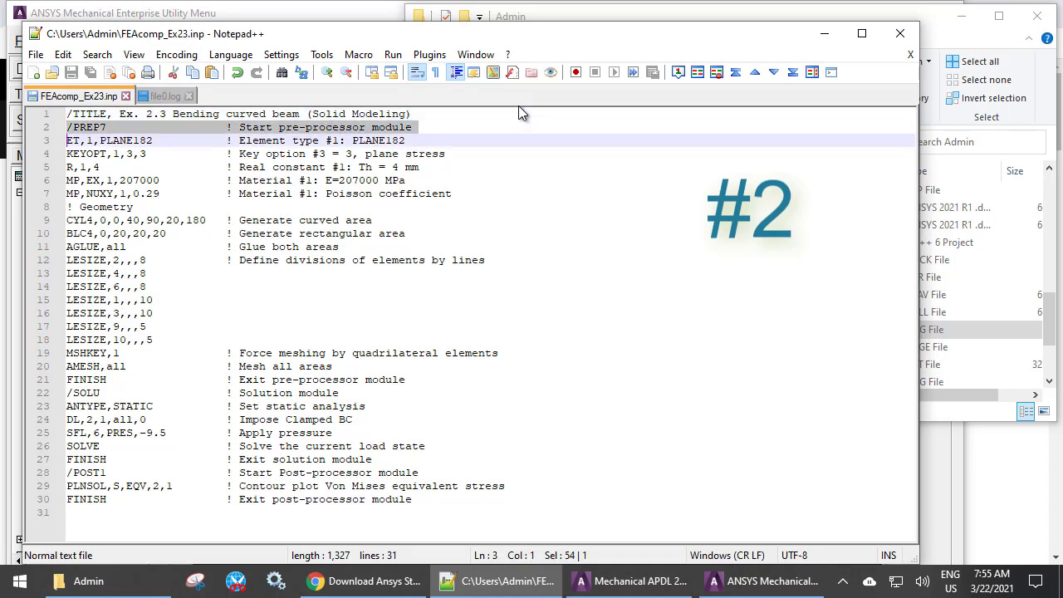
{"action": "key", "text": "shift+Down"}
{"action": "key", "text": "shift+Down"}
{"action": "key", "text": "shift+Down"}
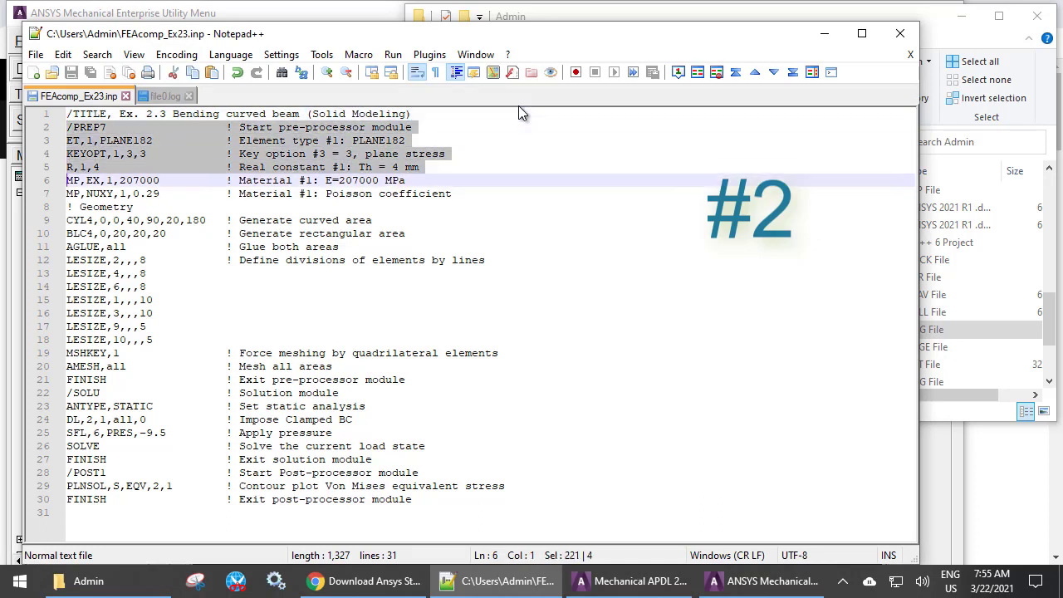
{"action": "key", "text": "shift+Down"}
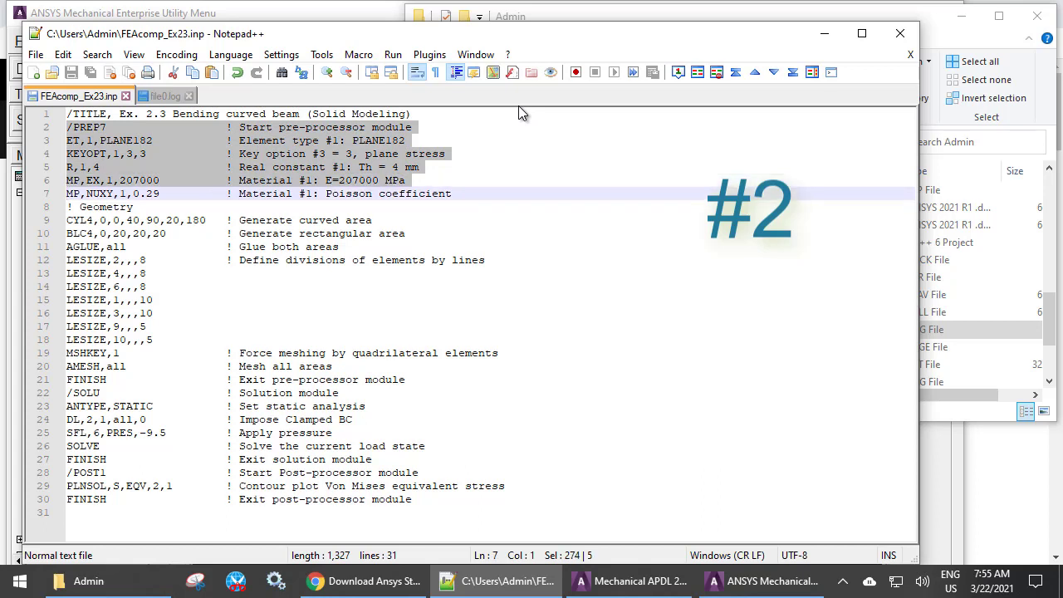
{"action": "key", "text": "shift+Down"}
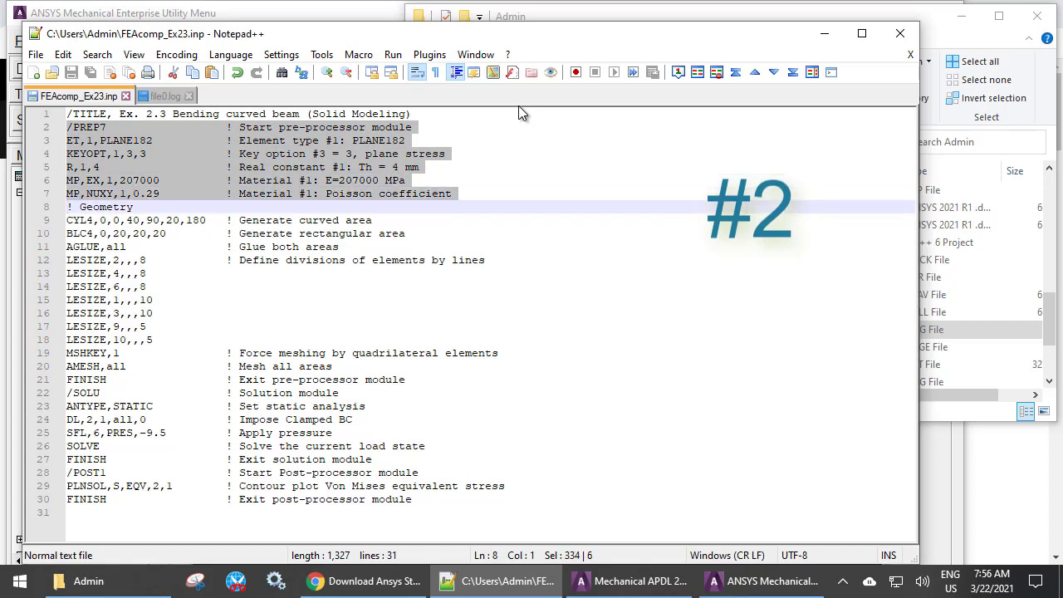
{"action": "key", "text": "Up"}
{"action": "key", "text": "Down"}
{"action": "key", "text": "shift+Down"}
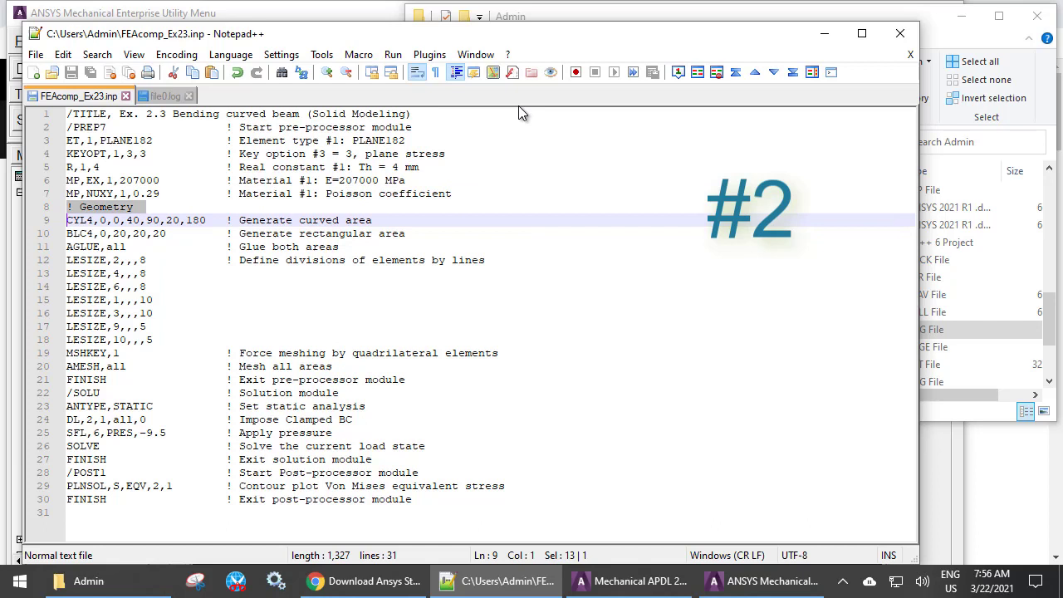
{"action": "key", "text": "shift+Down"}
{"action": "key", "text": "shift+Down"}
{"action": "key", "text": "shift+Down"}
{"action": "key", "text": "shift+Down"}
{"action": "key", "text": "shift+Down"}
{"action": "key", "text": "shift+Down"}
{"action": "key", "text": "shift+Down"}
{"action": "key", "text": "shift+Down"}
{"action": "key", "text": "shift+Down"}
{"action": "key", "text": "shift+Down"}
{"action": "key", "text": "shift+Down"}
{"action": "key", "text": "shift+Down"}
{"action": "key", "text": "shift+Down"}
{"action": "key", "text": "shift+Down"}
{"action": "key", "text": "shift+Down"}
{"action": "key", "text": "shift+Down"}
{"action": "key", "text": "shift+Down"}
{"action": "key", "text": "shift+Down"}
{"action": "key", "text": "shift+Down"}
{"action": "key", "text": "shift+Down"}
{"action": "key", "text": "shift+Down"}
{"action": "key", "text": "shift+Down"}
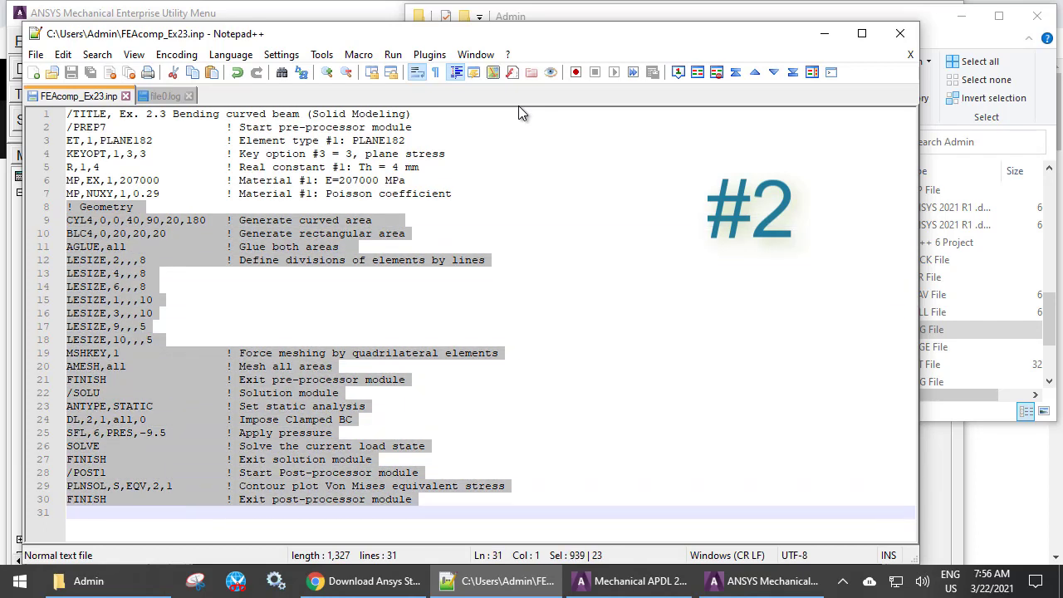
{"action": "key", "text": "Up"}
{"action": "key", "text": "Up"}
{"action": "key", "text": "Up"}
{"action": "key", "text": "Up"}
{"action": "key", "text": "Up"}
{"action": "key", "text": "Up"}
{"action": "key", "text": "Up"}
{"action": "key", "text": "Up"}
{"action": "key", "text": "Up"}
{"action": "key", "text": "Up"}
{"action": "key", "text": "Up"}
{"action": "key", "text": "Up"}
{"action": "key", "text": "Up"}
{"action": "key", "text": "Up"}
{"action": "key", "text": "Up"}
{"action": "key", "text": "Up"}
{"action": "key", "text": "Up"}
{"action": "key", "text": "Up"}
{"action": "key", "text": "Up"}
{"action": "key", "text": "Up"}
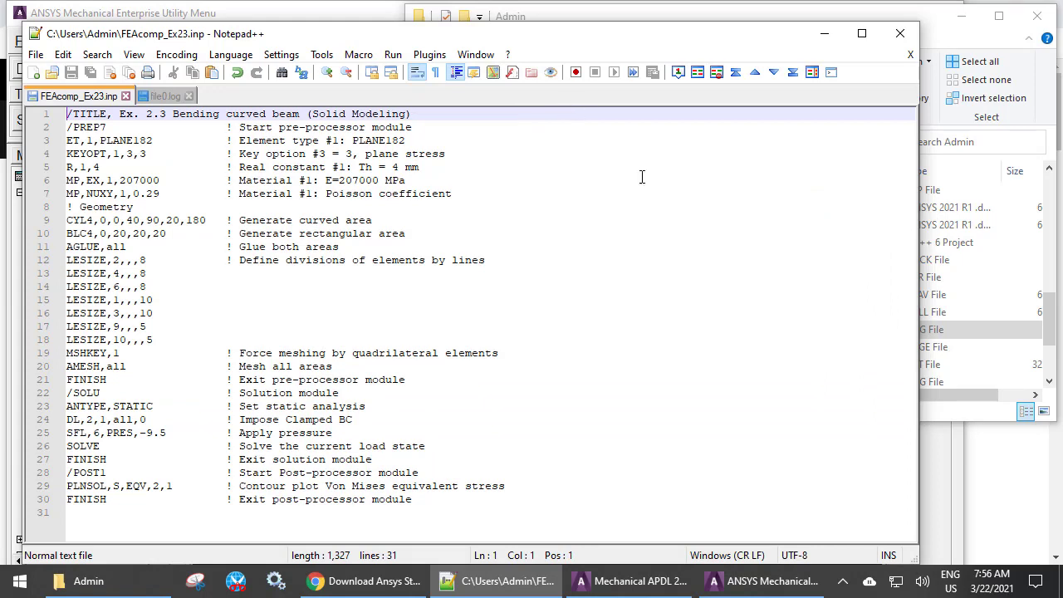
{"action": "left_click", "coordinate": [766, 590]}
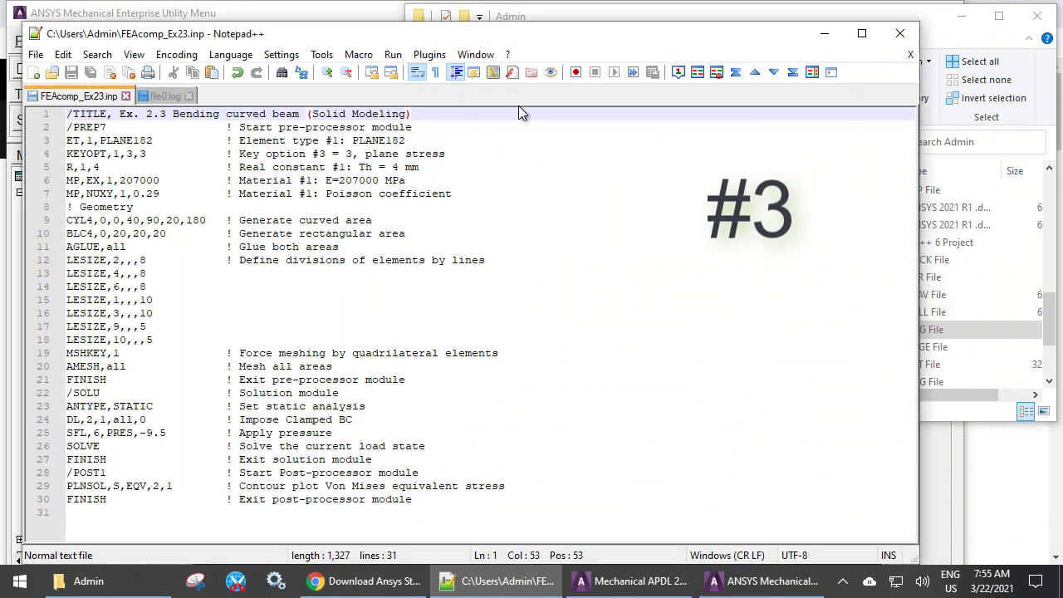
Select the element type, real constant, MP,EX and geometry lines once more, then clear the selection
{"action": "key", "text": "Home"}
{"action": "key", "text": "Down"}
{"action": "key", "text": "shift+Down"}
{"action": "key", "text": "shift+Down"}
{"action": "key", "text": "shift+Down"}
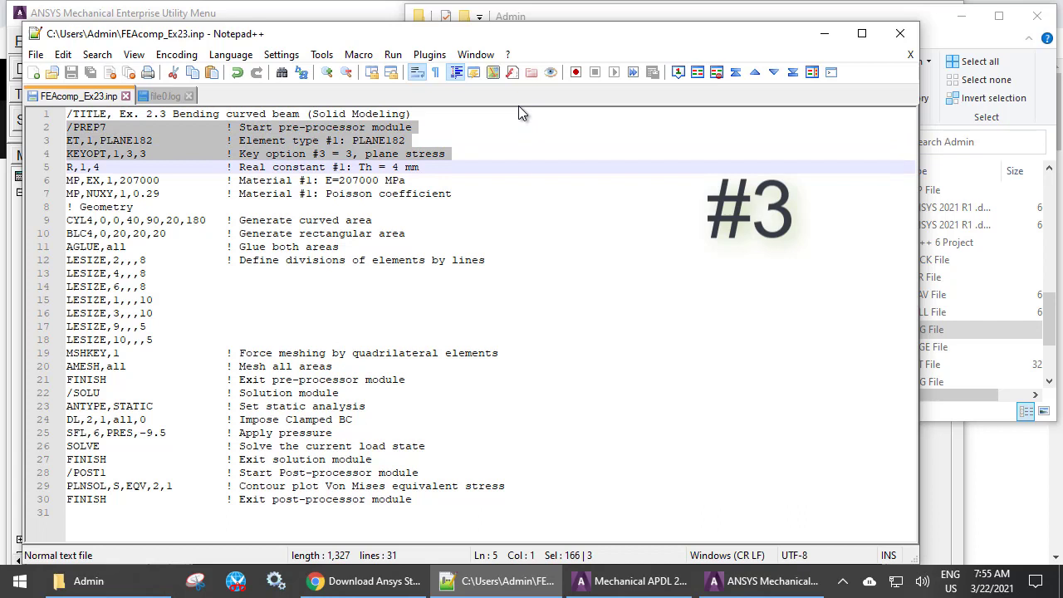
{"action": "key", "text": "shift+Down"}
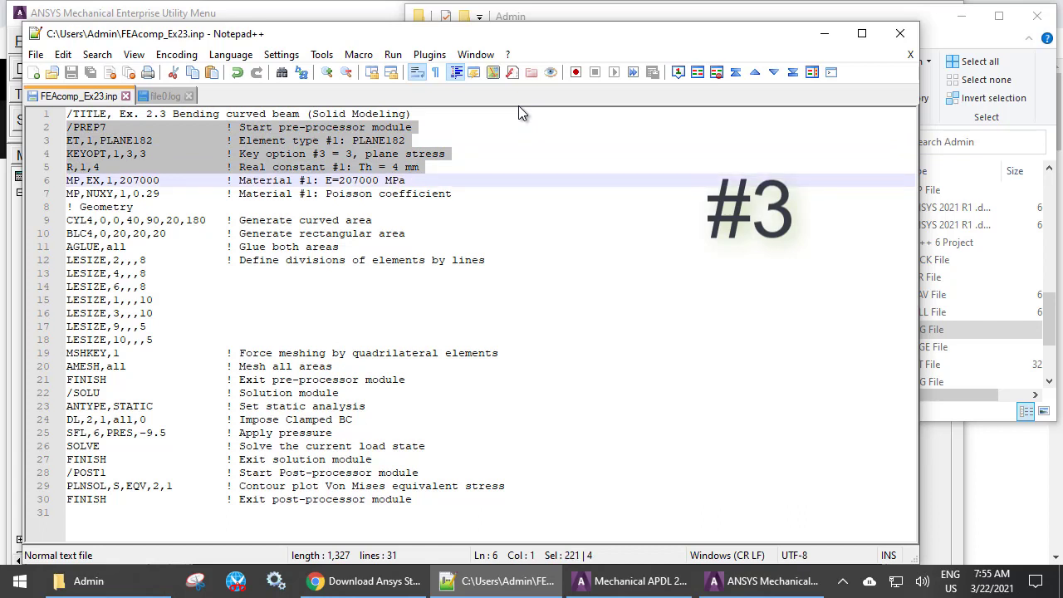
{"action": "key", "text": "shift+Down"}
{"action": "key", "text": "shift+Down"}
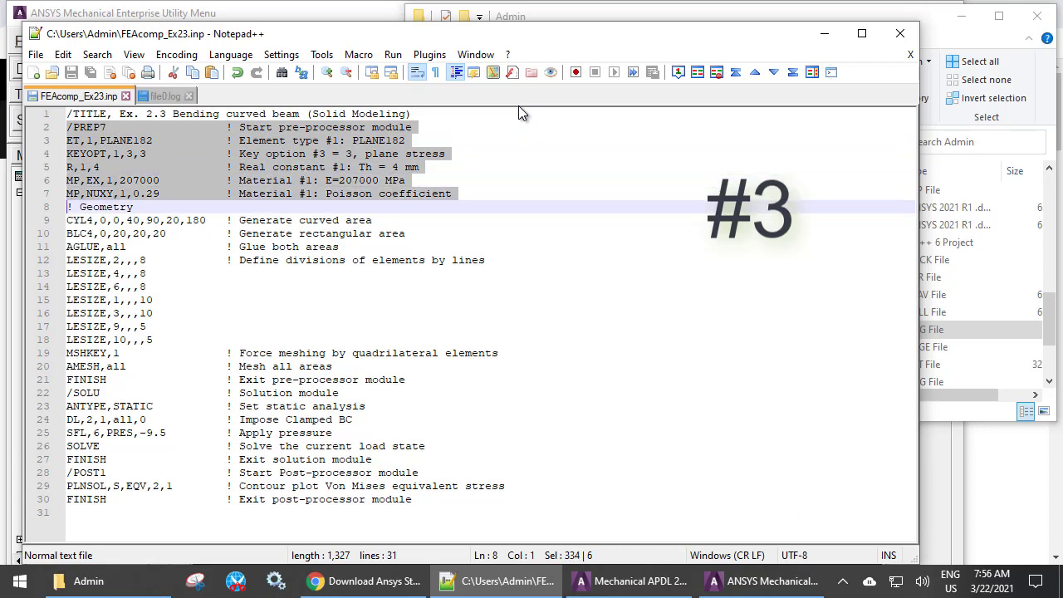
{"action": "key", "text": "Right"}
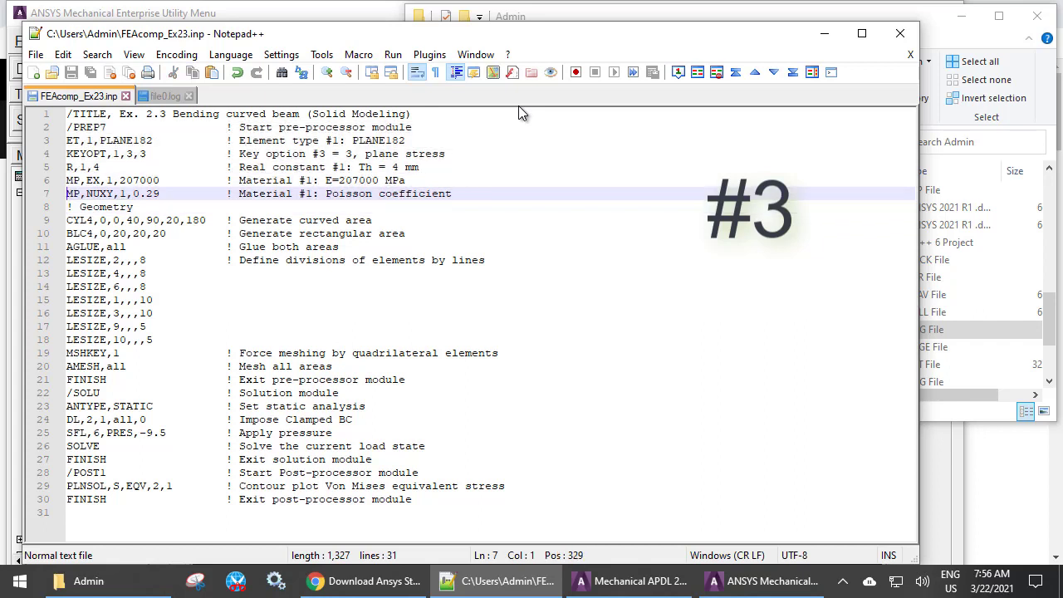
{"action": "key", "text": "shift+Down"}
{"action": "key", "text": "shift+Down"}
{"action": "key", "text": "shift+Down"}
{"action": "key", "text": "shift+Down"}
{"action": "key", "text": "shift+Down"}
{"action": "key", "text": "shift+Down"}
{"action": "key", "text": "shift+Down"}
{"action": "key", "text": "shift+Down"}
{"action": "key", "text": "shift+Down"}
{"action": "key", "text": "shift+Down"}
{"action": "key", "text": "shift+Down"}
{"action": "key", "text": "shift+Down"}
{"action": "key", "text": "shift+Down"}
{"action": "key", "text": "shift+Down"}
{"action": "key", "text": "shift+Down"}
{"action": "key", "text": "shift+Down"}
{"action": "key", "text": "shift+Down"}
{"action": "key", "text": "shift+Down"}
{"action": "key", "text": "shift+Down"}
{"action": "key", "text": "shift+Down"}
{"action": "key", "text": "shift+Down"}
{"action": "key", "text": "shift+Down"}
{"action": "key", "text": "shift+Down"}
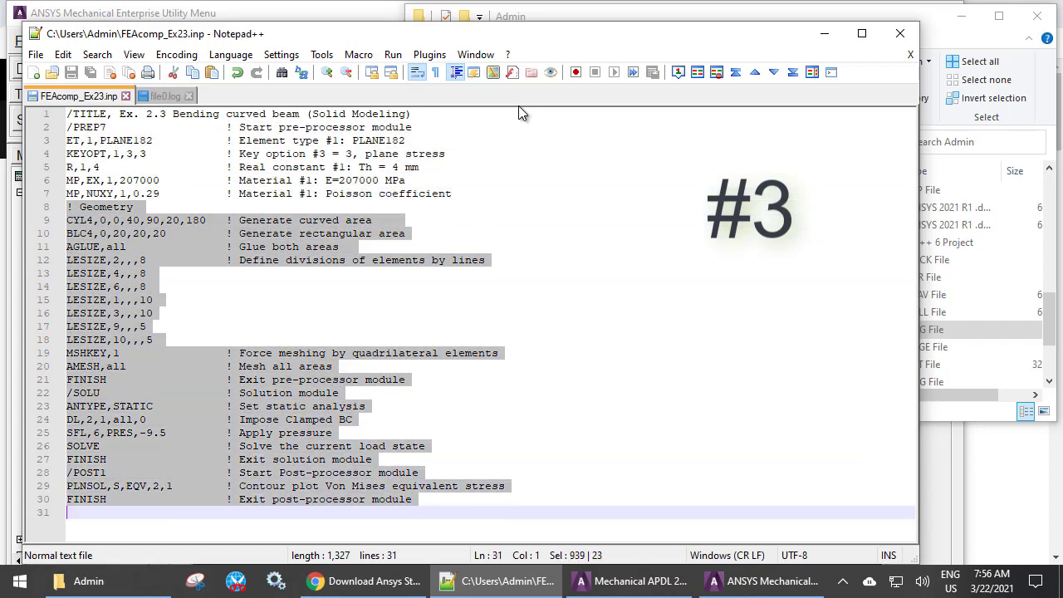
{"action": "key", "text": "Up"}
{"action": "key", "text": "Up"}
{"action": "key", "text": "Up"}
{"action": "key", "text": "Up"}
{"action": "key", "text": "Up"}
{"action": "key", "text": "Up"}
{"action": "key", "text": "Up"}
{"action": "key", "text": "Up"}
{"action": "key", "text": "Up"}
{"action": "key", "text": "Up"}
{"action": "key", "text": "Up"}
{"action": "key", "text": "Up"}
{"action": "key", "text": "Up"}
{"action": "key", "text": "Up"}
{"action": "key", "text": "Up"}
{"action": "key", "text": "Up"}
{"action": "key", "text": "Up"}
{"action": "key", "text": "Up"}
{"action": "key", "text": "Up"}
{"action": "key", "text": "Up"}
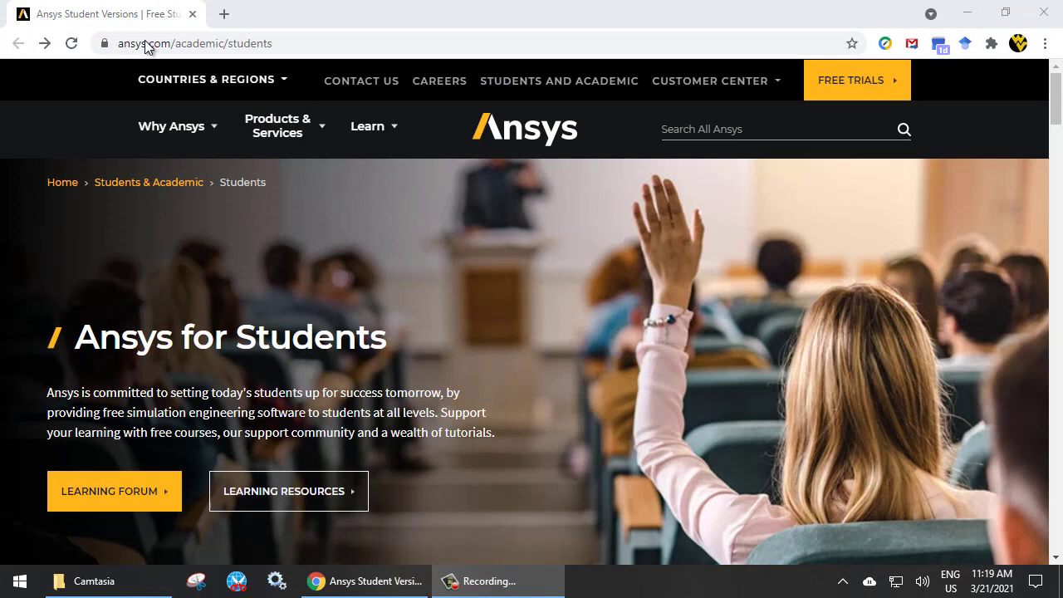
Open the Ansys Student software card in Chrome and bring up the Windows Start menu
{"action": "left_click", "coordinate": [302, 43]}
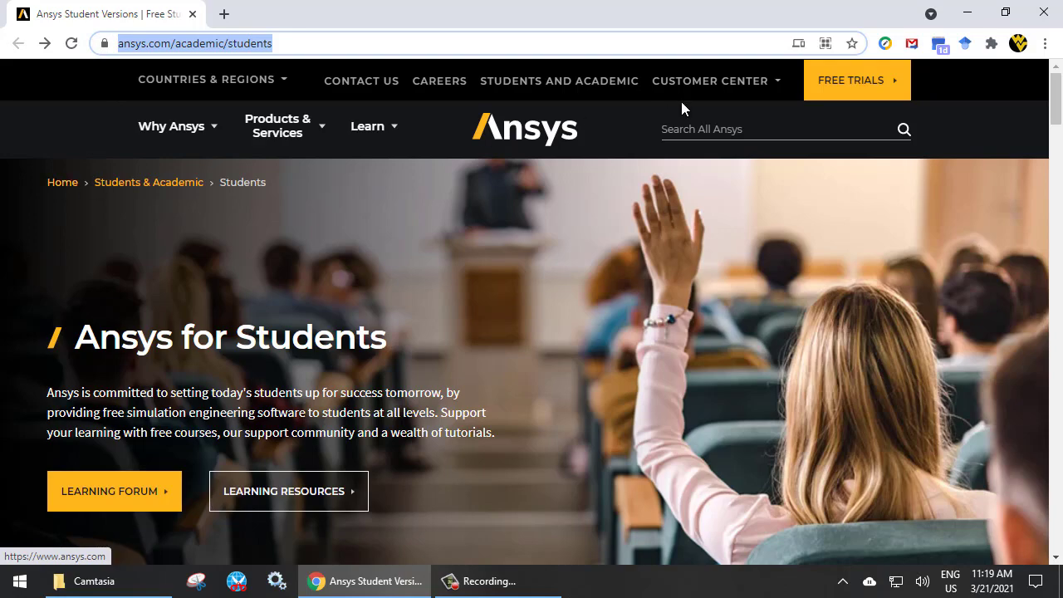
{"action": "scroll", "coordinate": [403, 282], "scroll_direction": "down", "scroll_amount": 2}
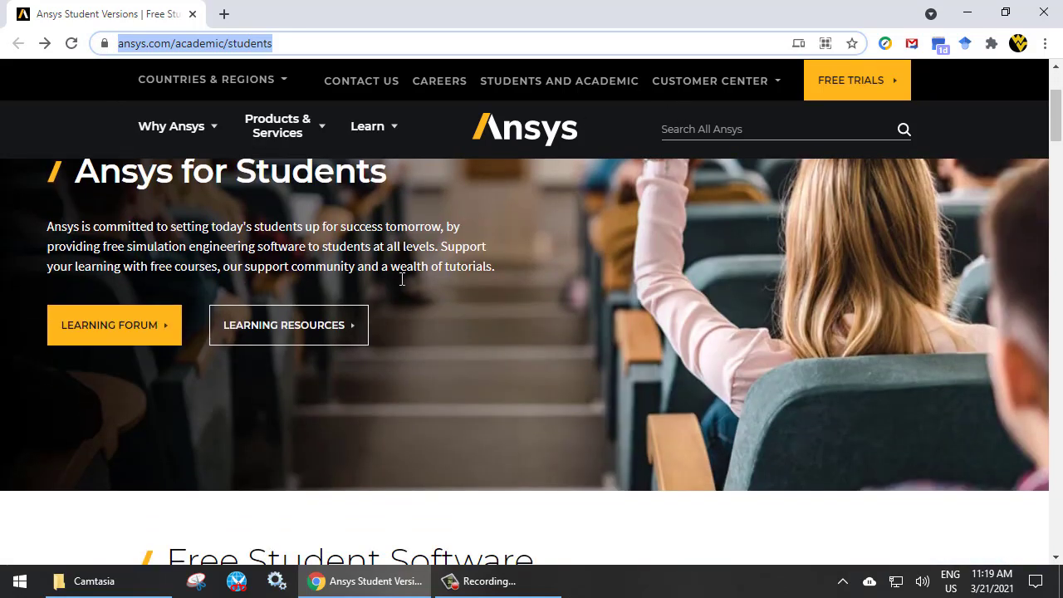
{"action": "scroll", "coordinate": [402, 279], "scroll_direction": "down", "scroll_amount": 5}
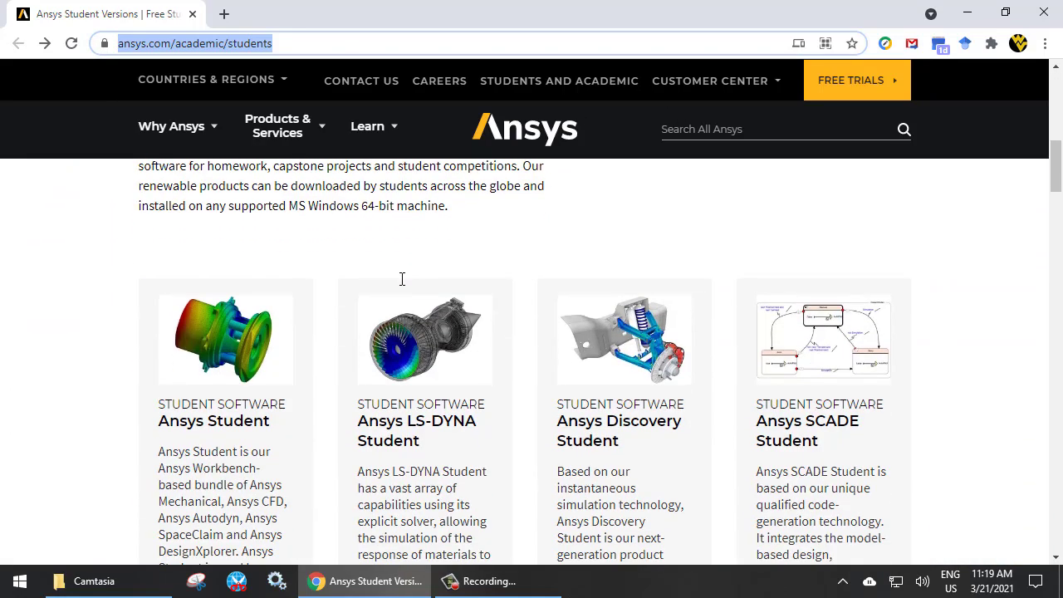
{"action": "left_click", "coordinate": [207, 424]}
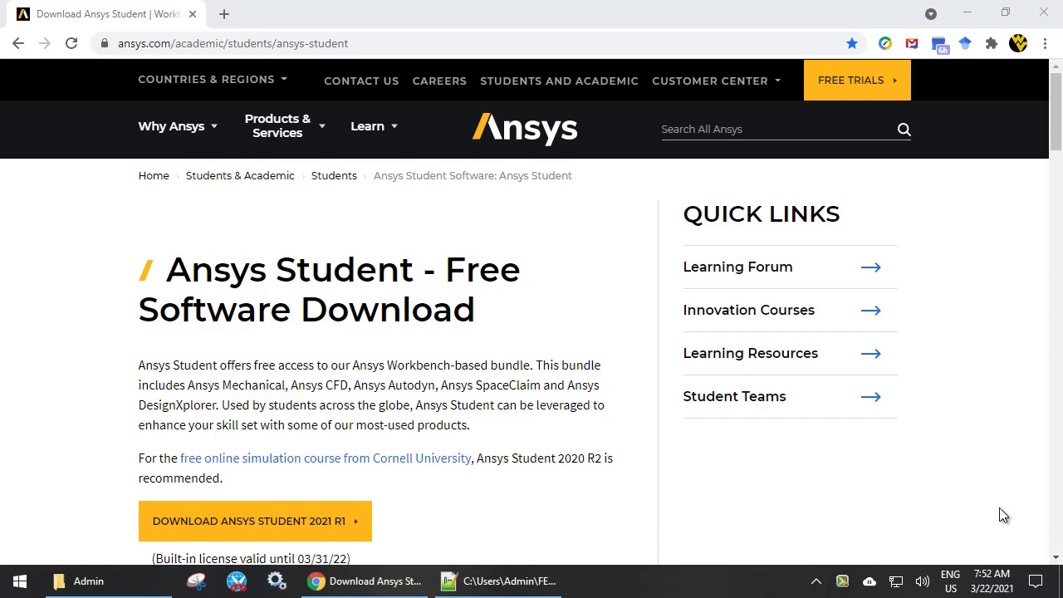
{"action": "left_click", "coordinate": [18, 586]}
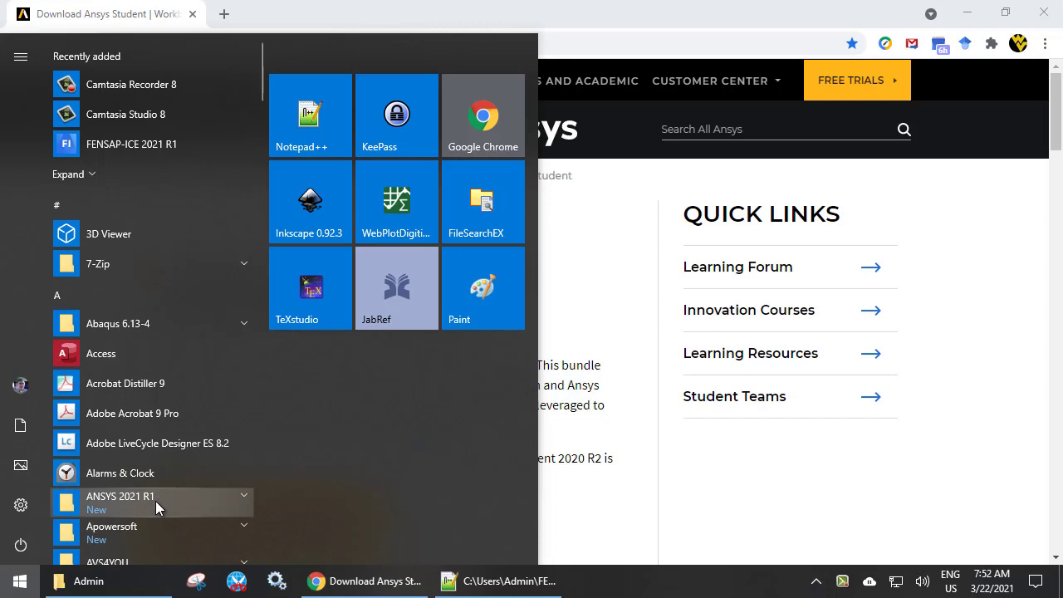
Expand the ANSYS 2021 R1 Start menu group and launch Mechanical APDL 2021 R1
{"action": "left_click", "coordinate": [241, 497]}
{"action": "scroll", "coordinate": [166, 489], "scroll_direction": "down", "scroll_amount": 4}
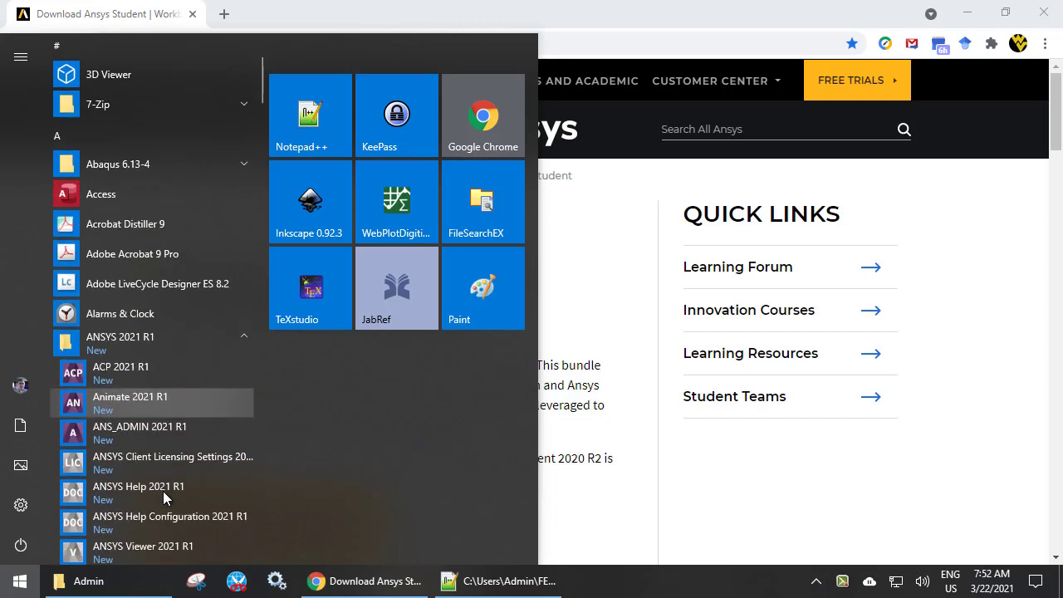
{"action": "scroll", "coordinate": [164, 493], "scroll_direction": "down", "scroll_amount": 4}
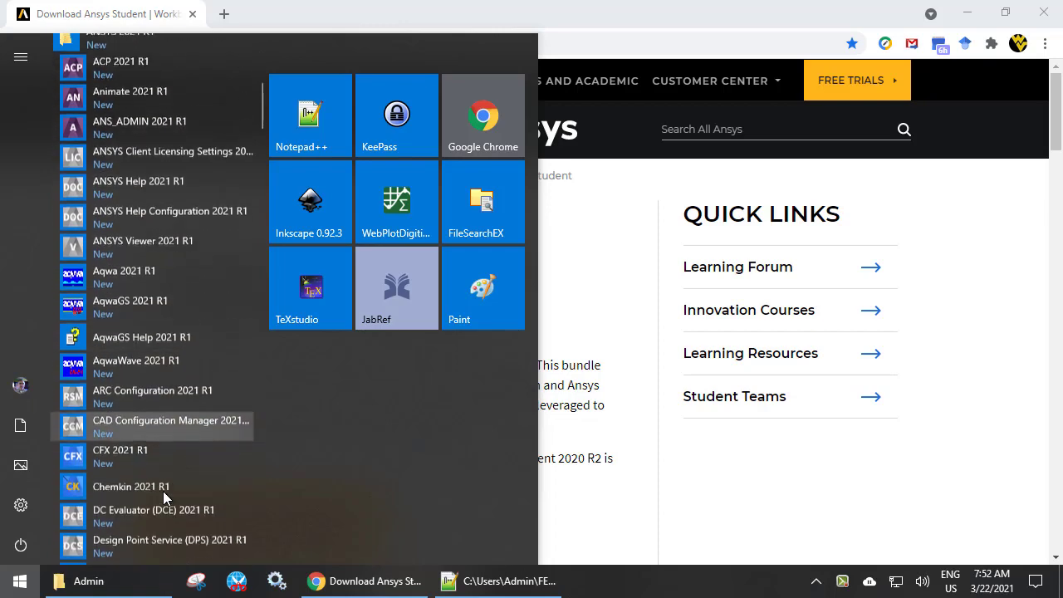
{"action": "scroll", "coordinate": [163, 491], "scroll_direction": "down", "scroll_amount": 3}
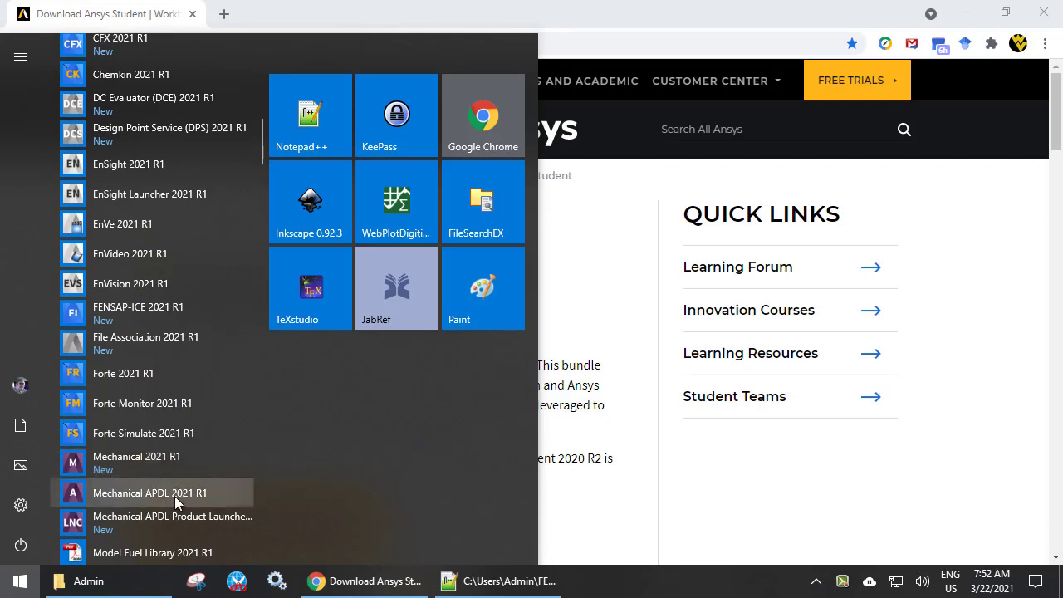
{"action": "left_click", "coordinate": [150, 493]}
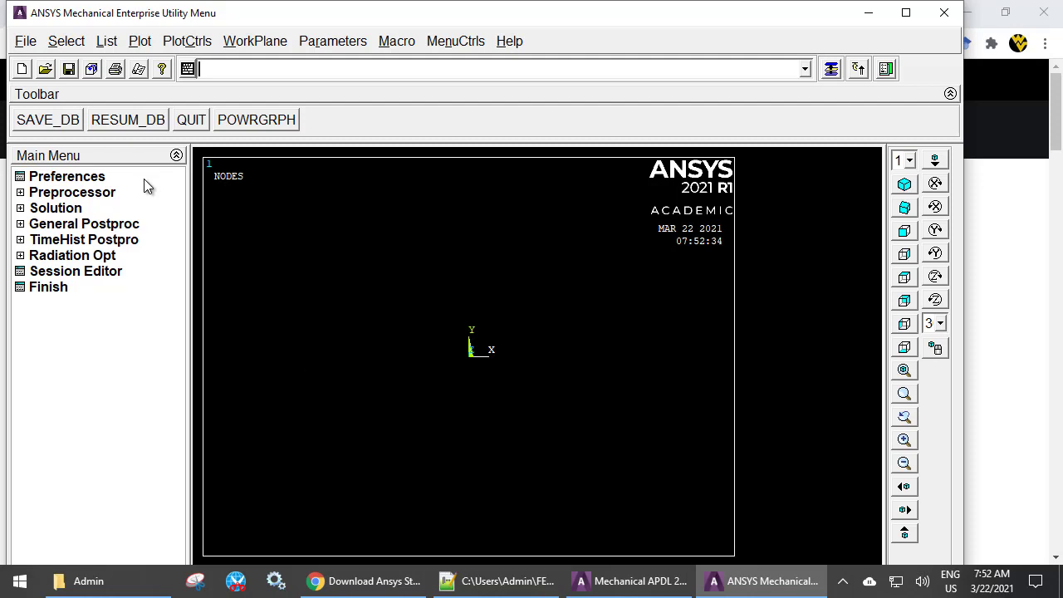
Expand Preprocessor in the Mechanical APDL Main Menu
{"action": "left_click", "coordinate": [77, 191]}
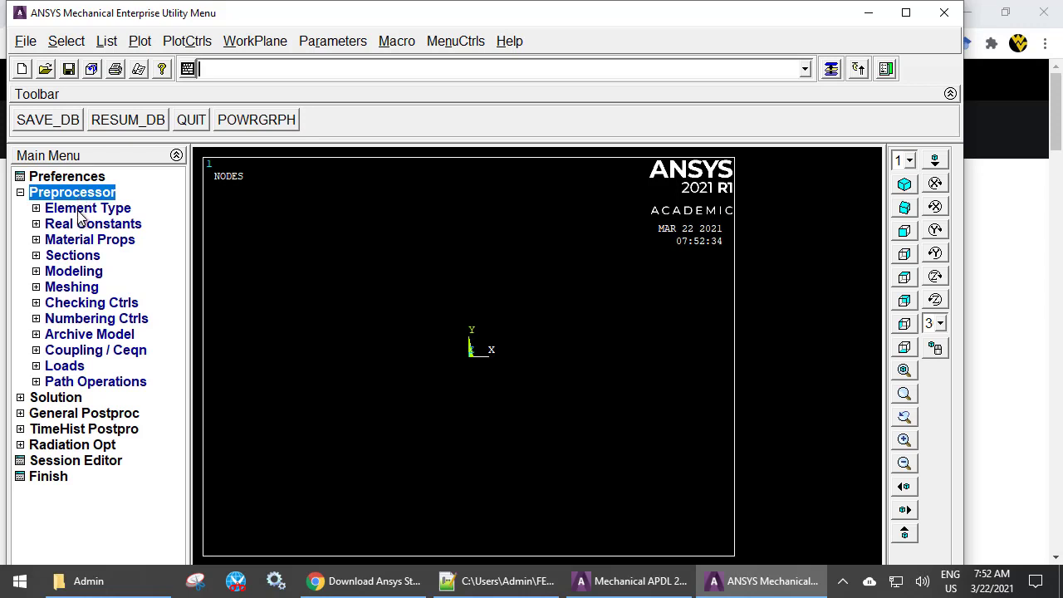
Add element type 1 as Solid Quad 4 node 182 and set K3 to plane stress with thickness
{"action": "left_click", "coordinate": [79, 209]}
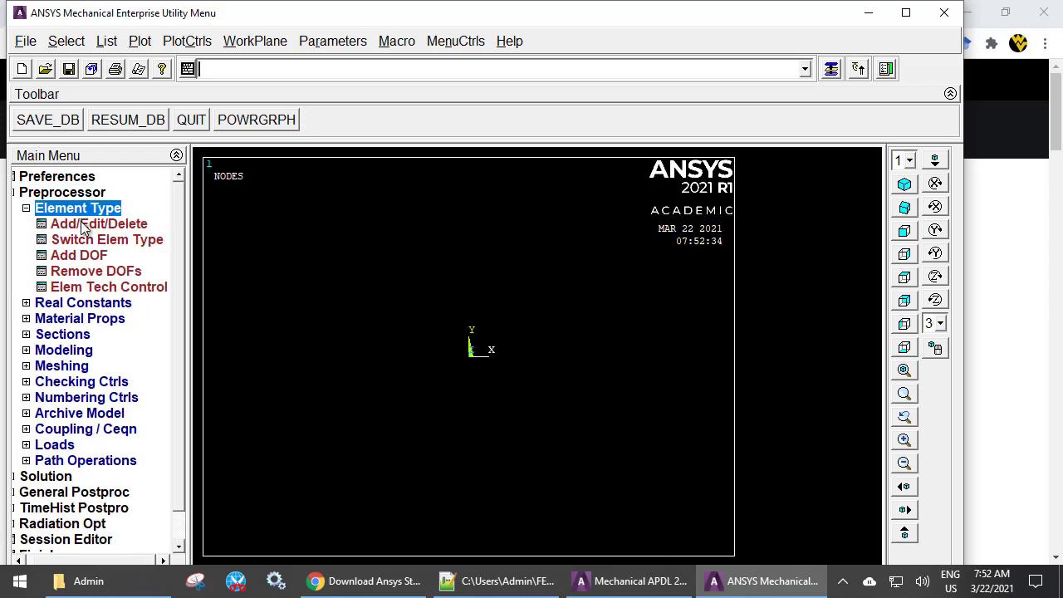
{"action": "left_click", "coordinate": [83, 224]}
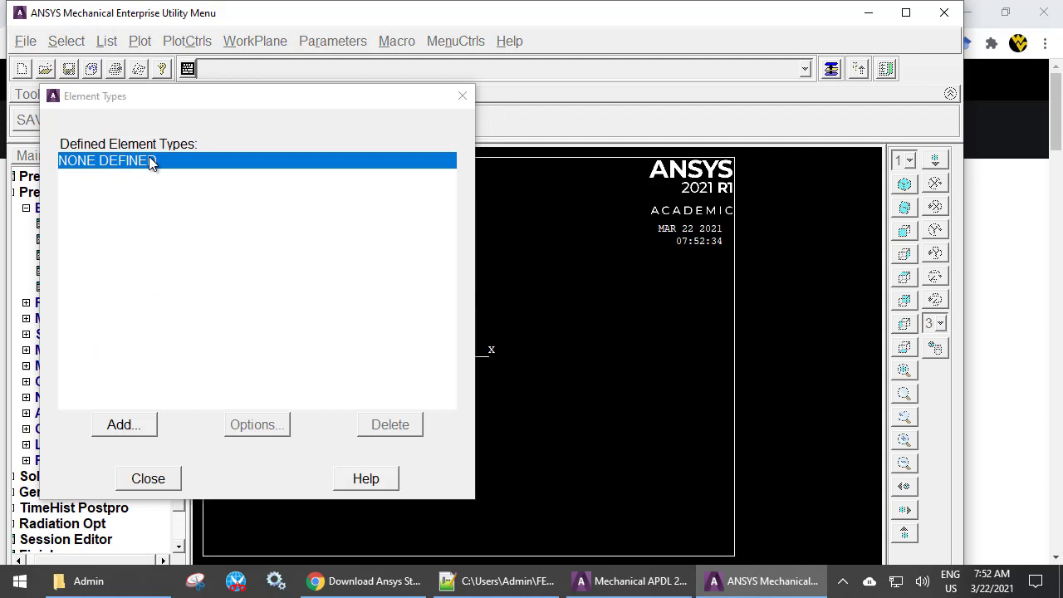
{"action": "left_click", "coordinate": [149, 428]}
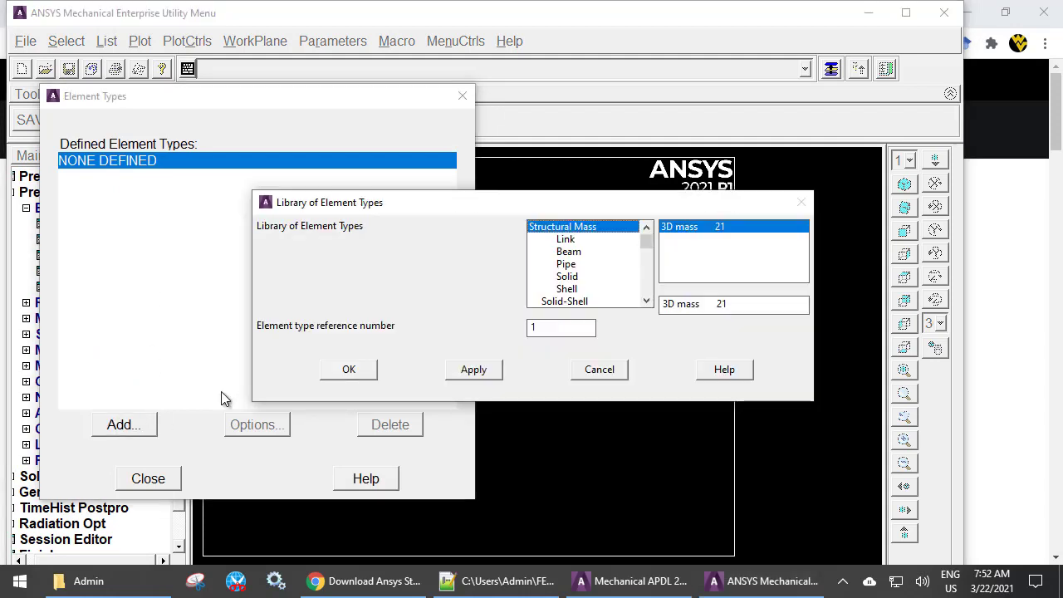
{"action": "left_click", "coordinate": [567, 281]}
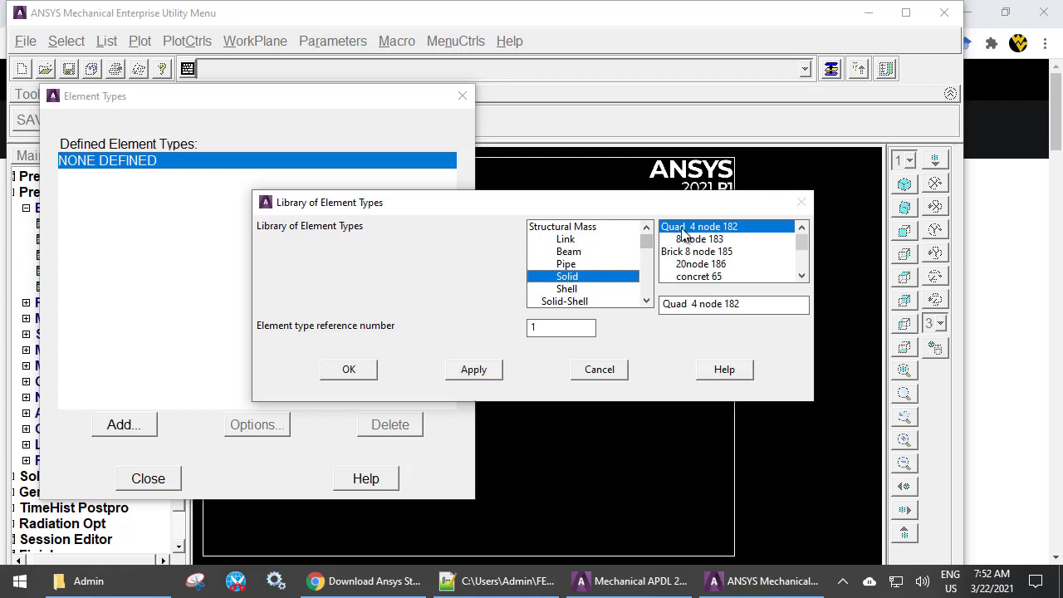
{"action": "left_click", "coordinate": [349, 371]}
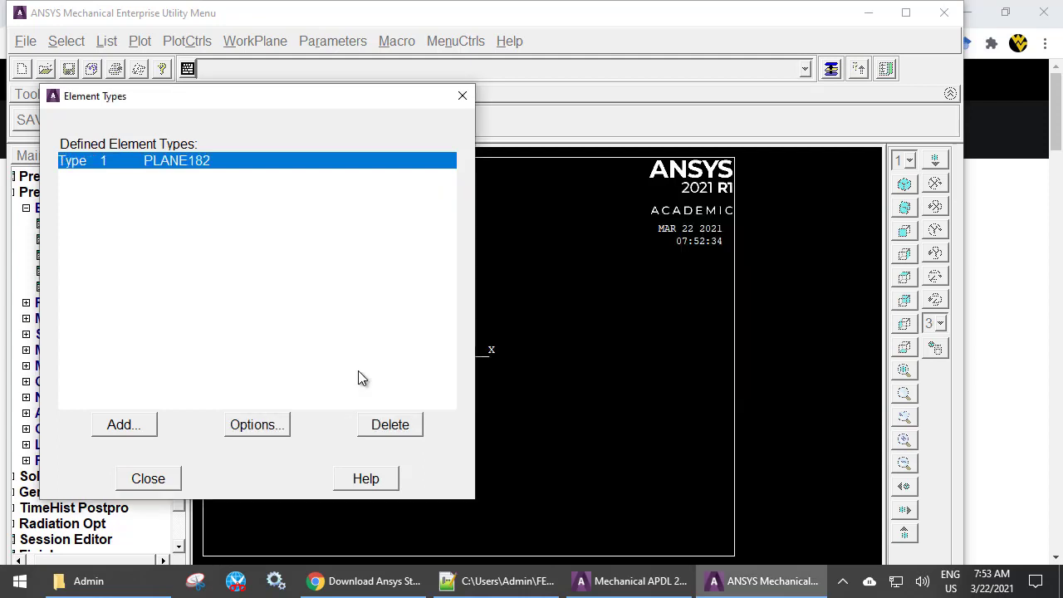
{"action": "left_click", "coordinate": [275, 427]}
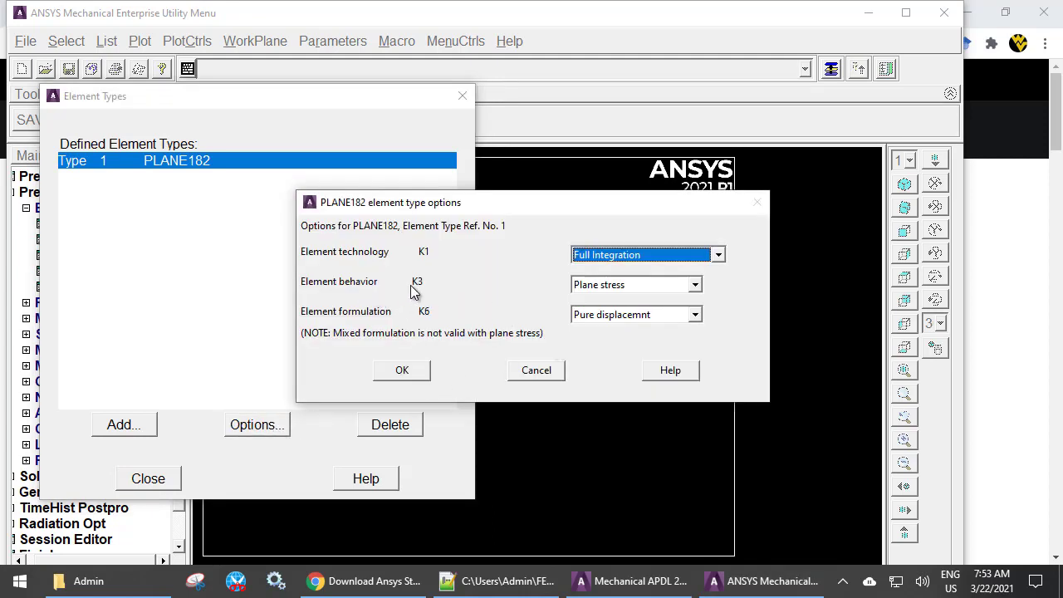
{"action": "left_click", "coordinate": [603, 286]}
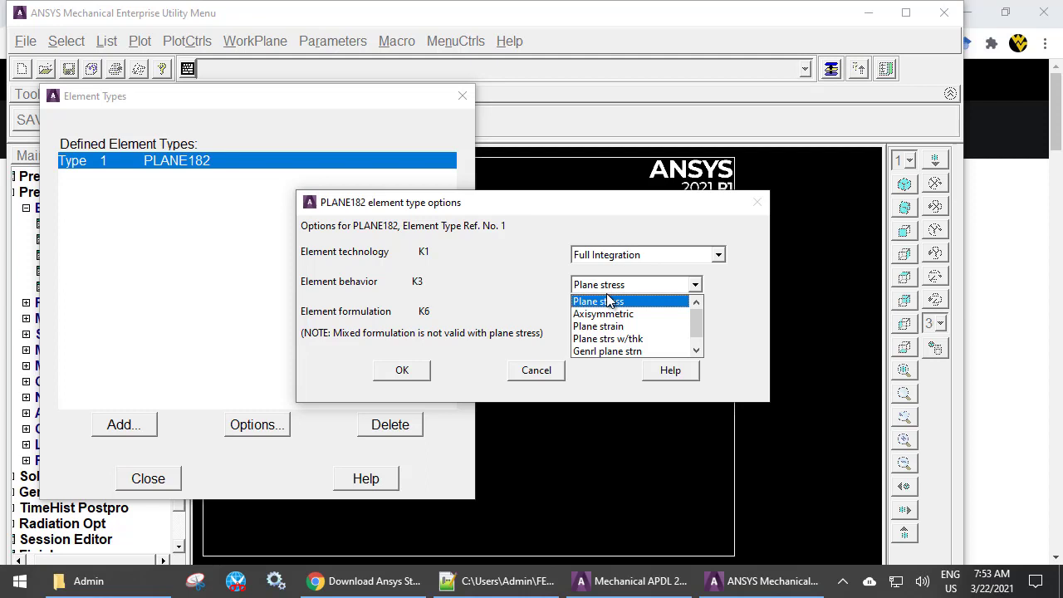
{"action": "left_click", "coordinate": [622, 339]}
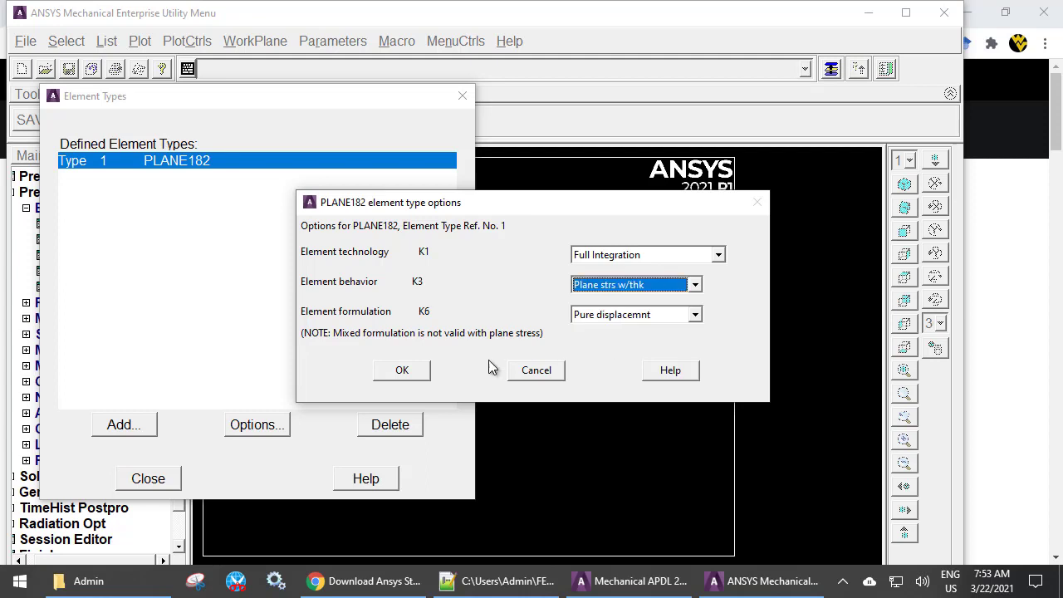
{"action": "left_click", "coordinate": [415, 371]}
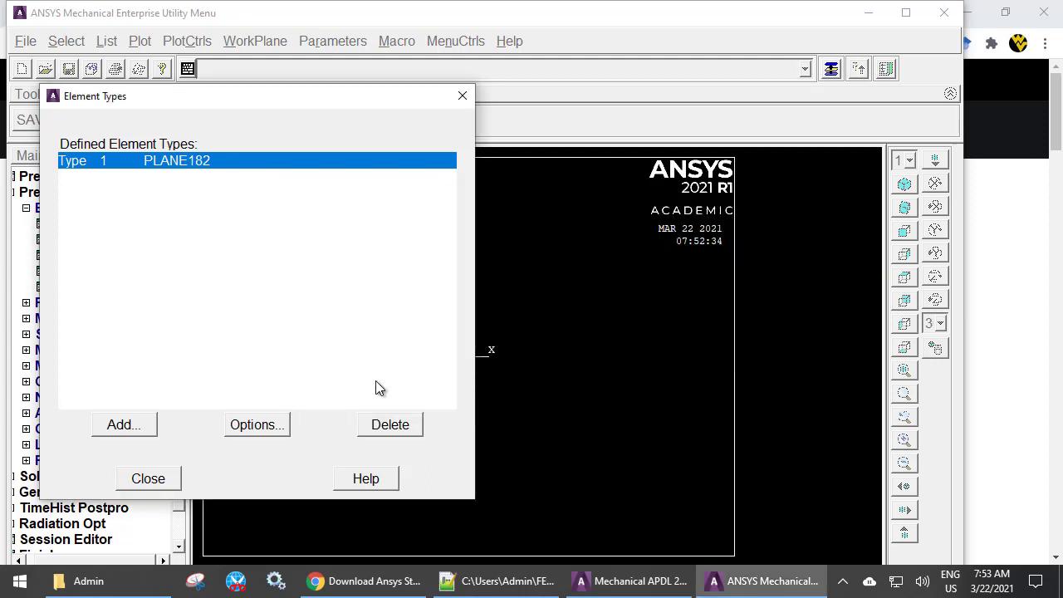
{"action": "left_click", "coordinate": [166, 477]}
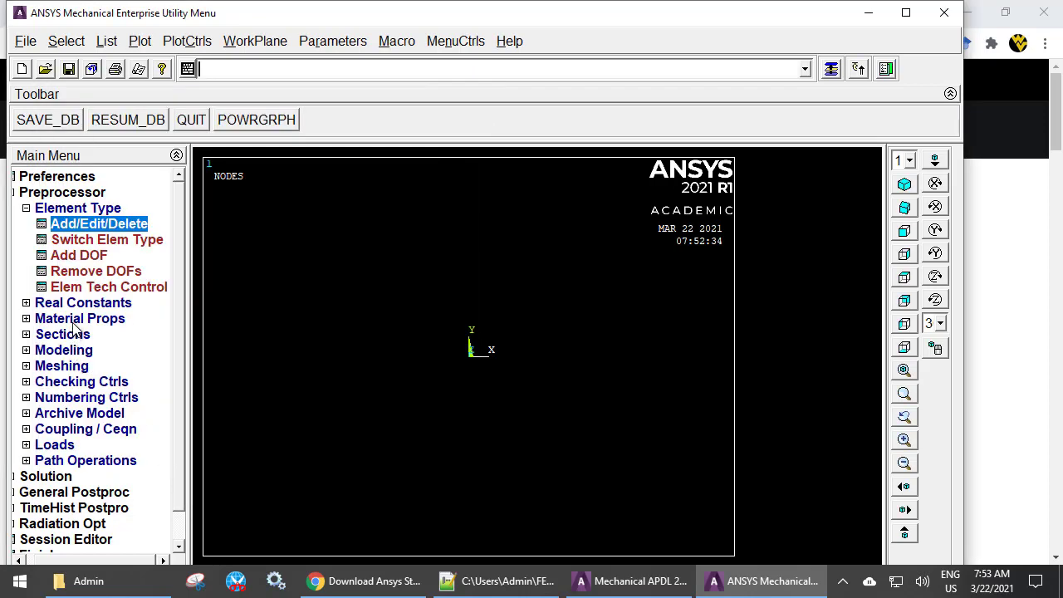
Add real constant set 1 for element type PLANE182 with thickness 4
{"action": "left_click", "coordinate": [90, 302]}
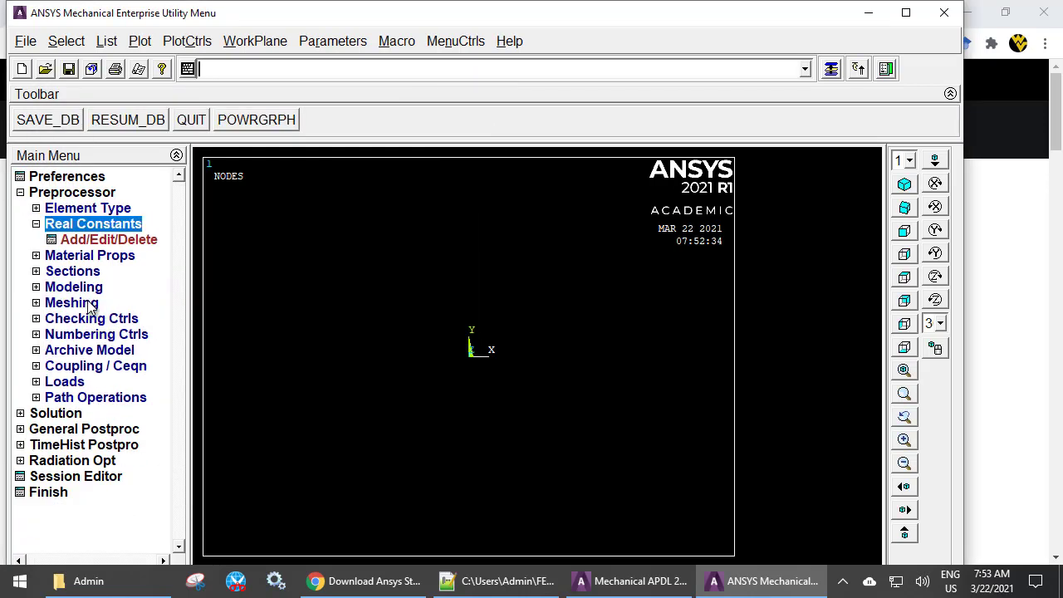
{"action": "left_click", "coordinate": [116, 241]}
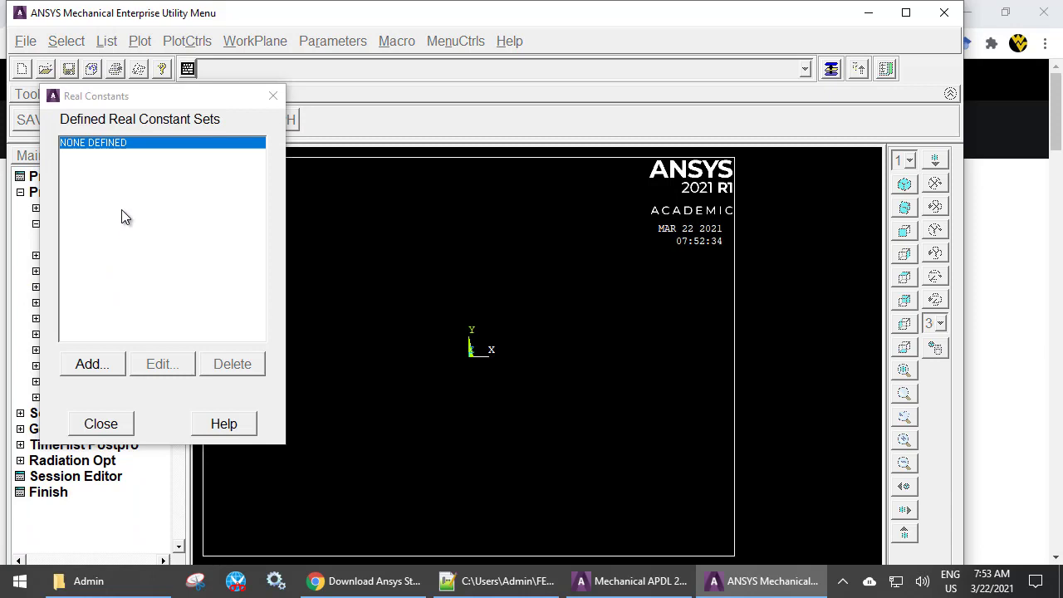
{"action": "left_click", "coordinate": [93, 365]}
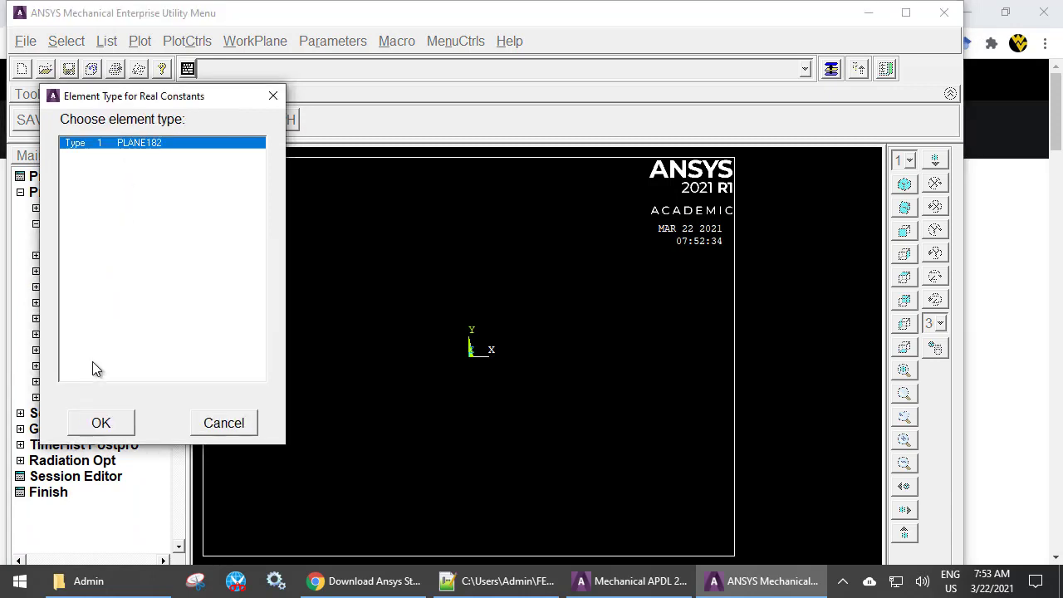
{"action": "left_click", "coordinate": [115, 425]}
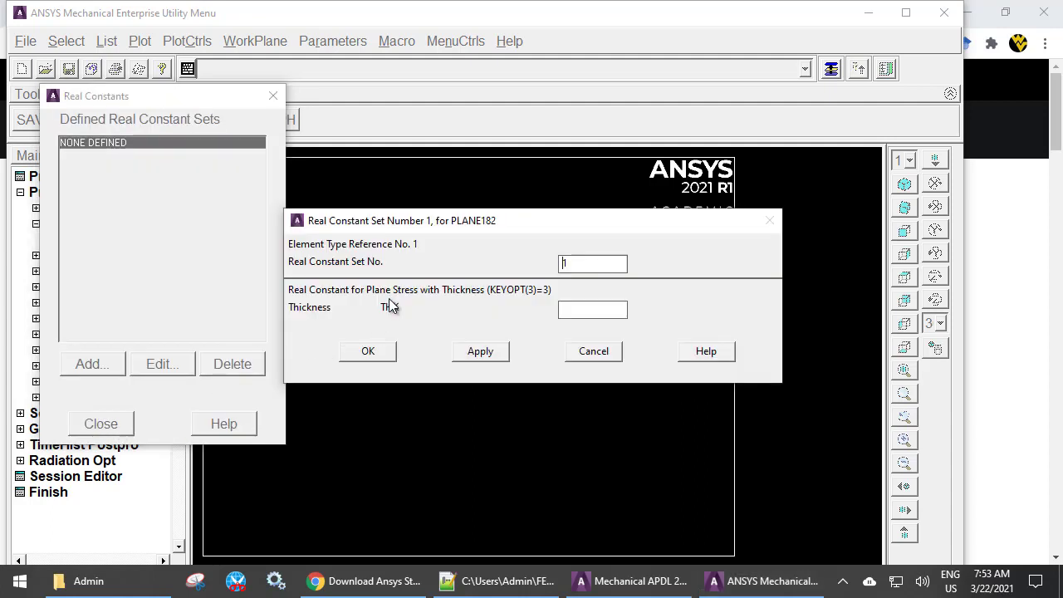
{"action": "left_click", "coordinate": [582, 310]}
{"action": "type", "text": "4"}
{"action": "left_click", "coordinate": [388, 354]}
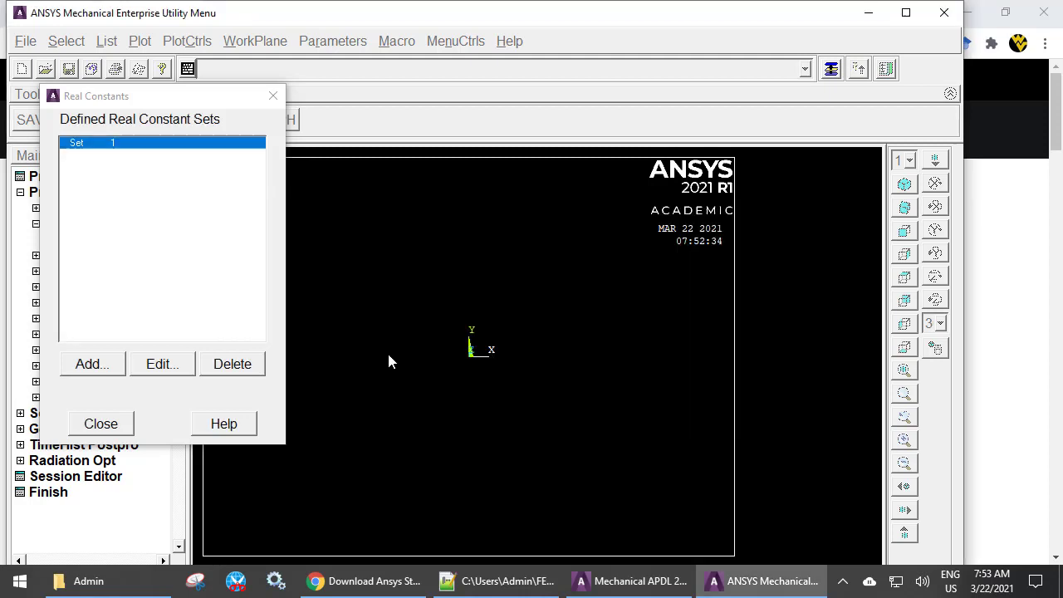
{"action": "left_click", "coordinate": [100, 425]}
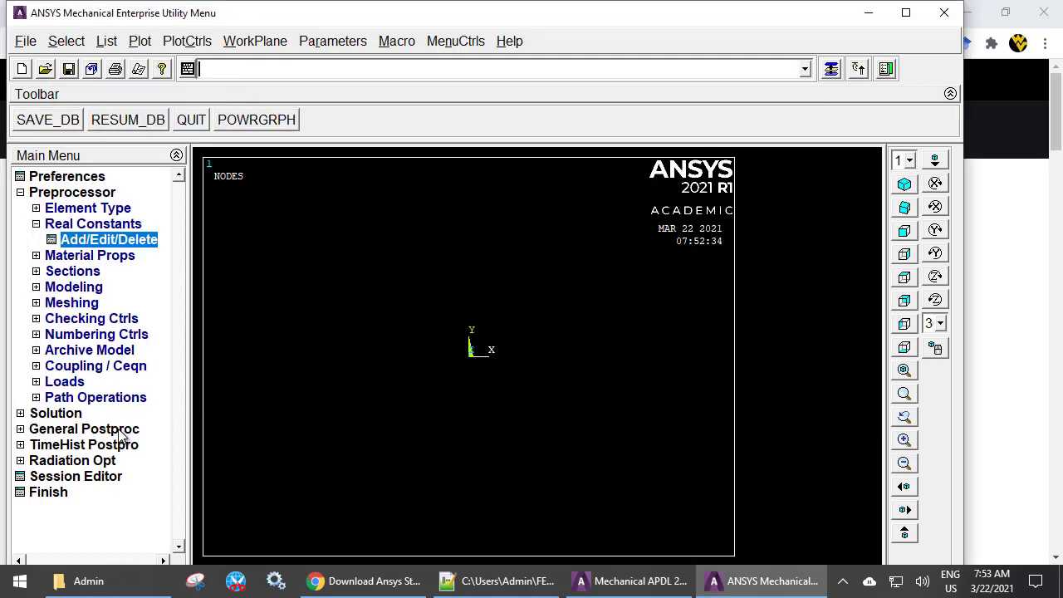
Give material 1 Structural > Linear > Elastic > Isotropic properties: EX 207000, PRXY .29
{"action": "left_click", "coordinate": [104, 256]}
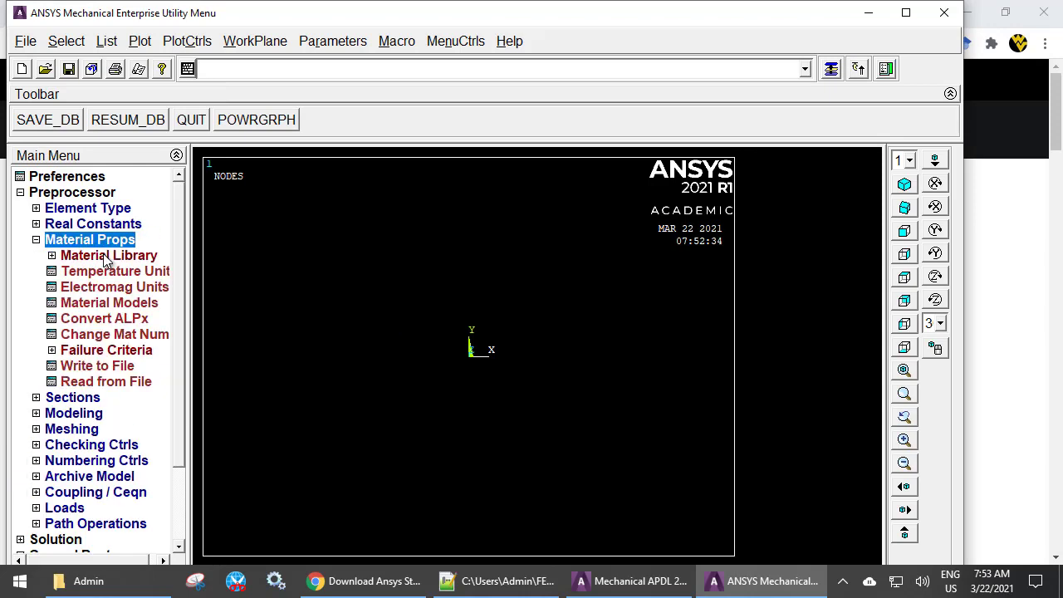
{"action": "left_click", "coordinate": [108, 306]}
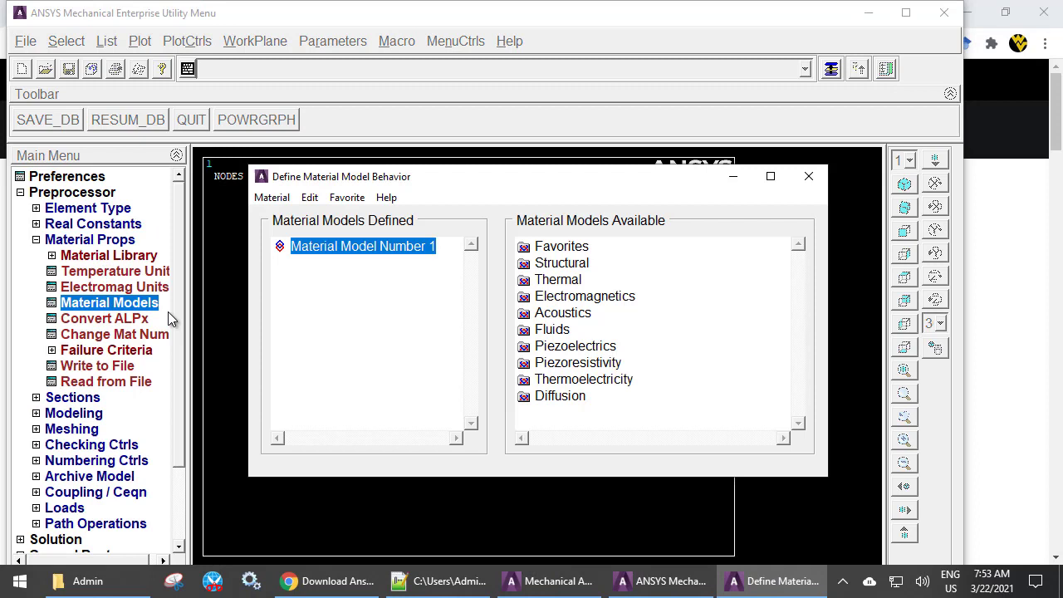
{"action": "double_click", "coordinate": [572, 264]}
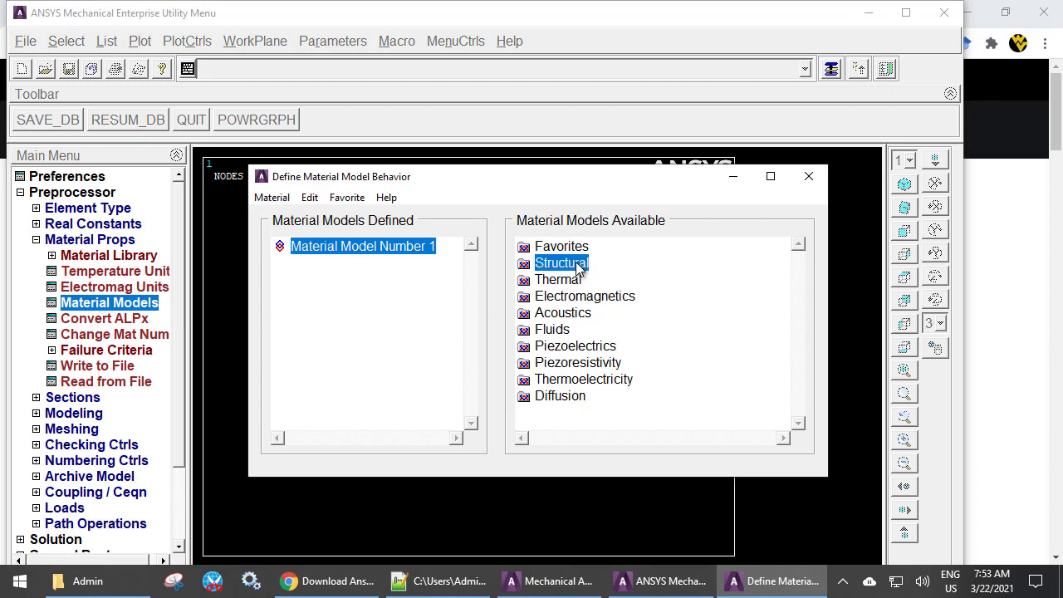
{"action": "double_click", "coordinate": [581, 281]}
{"action": "double_click", "coordinate": [606, 296]}
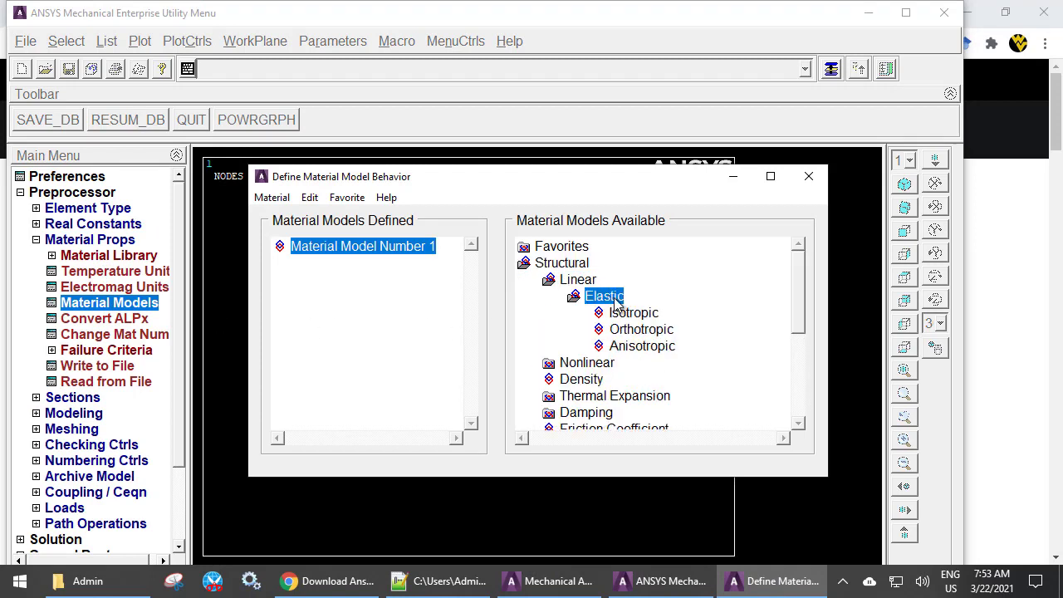
{"action": "double_click", "coordinate": [646, 315]}
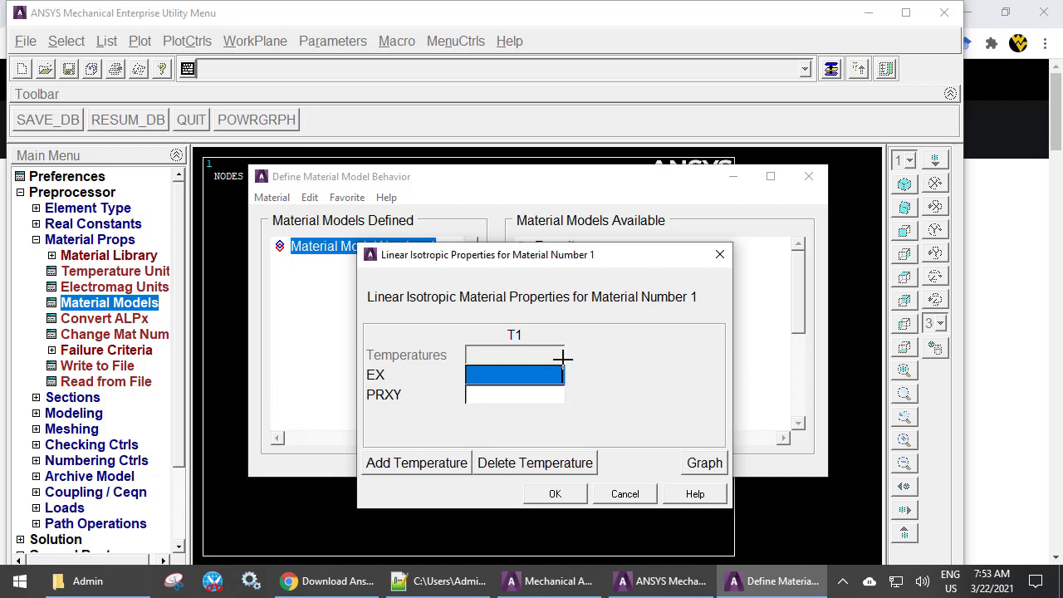
{"action": "type", "text": "20"}
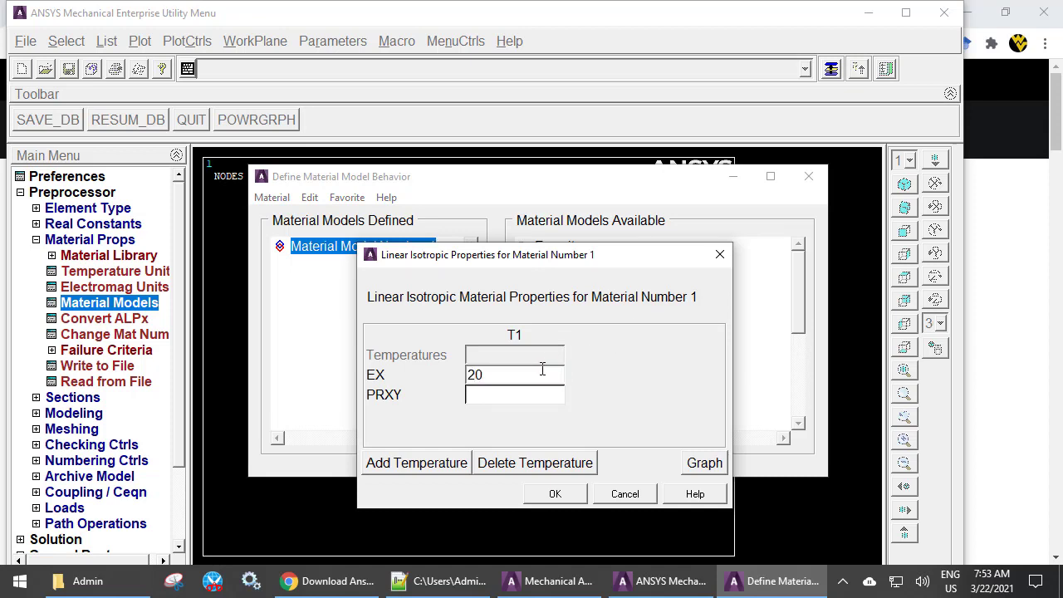
{"action": "type", "text": "7000"}
{"action": "key", "text": "Tab"}
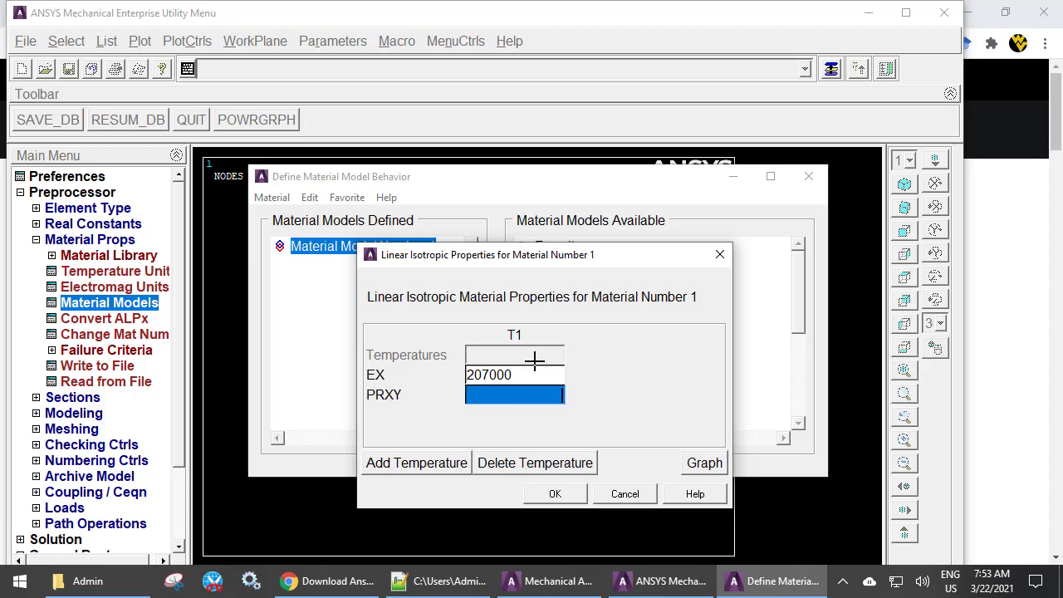
{"action": "type", "text": ".29"}
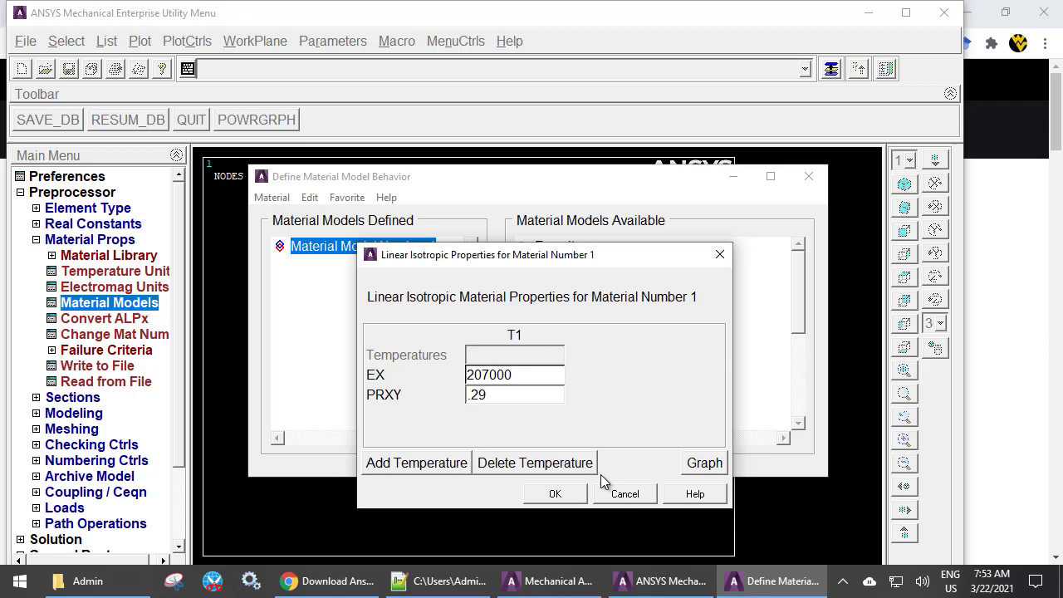
{"action": "left_click", "coordinate": [561, 494]}
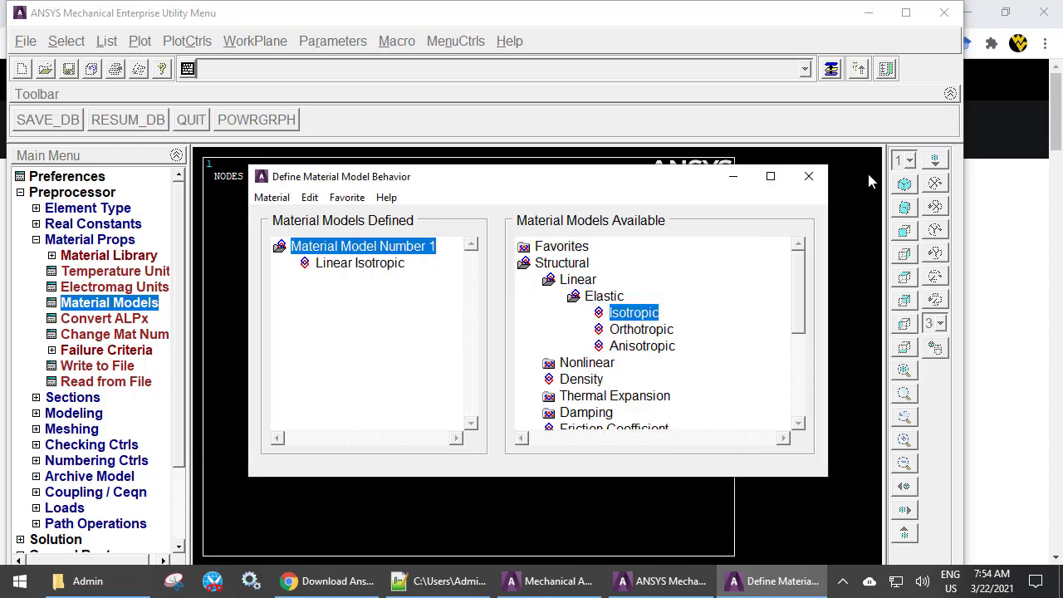
{"action": "left_click", "coordinate": [808, 176]}
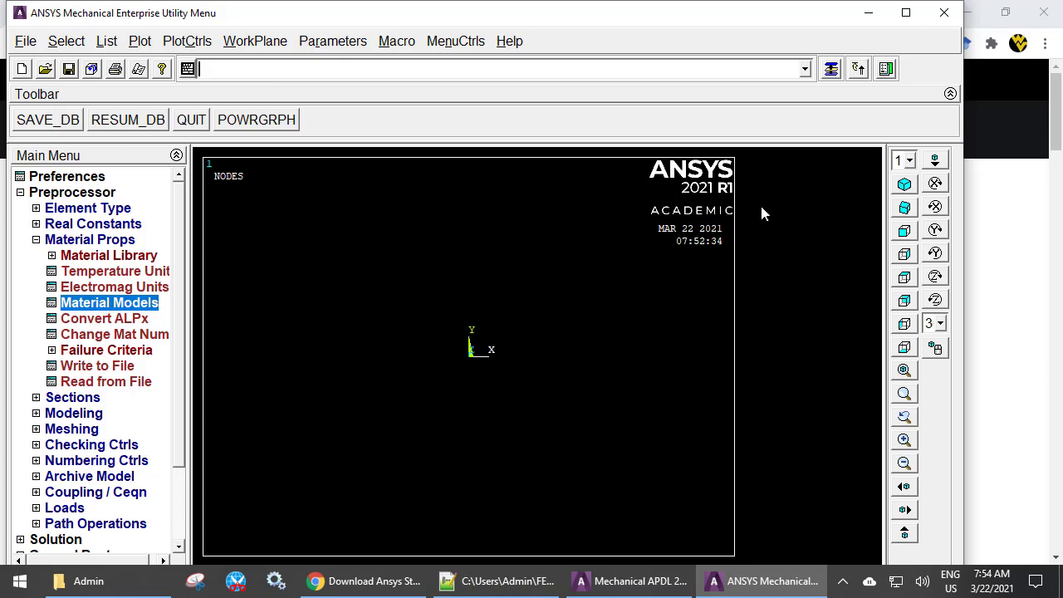
Save the database as file.db and confirm overwriting the existing file
{"action": "left_click", "coordinate": [26, 41]}
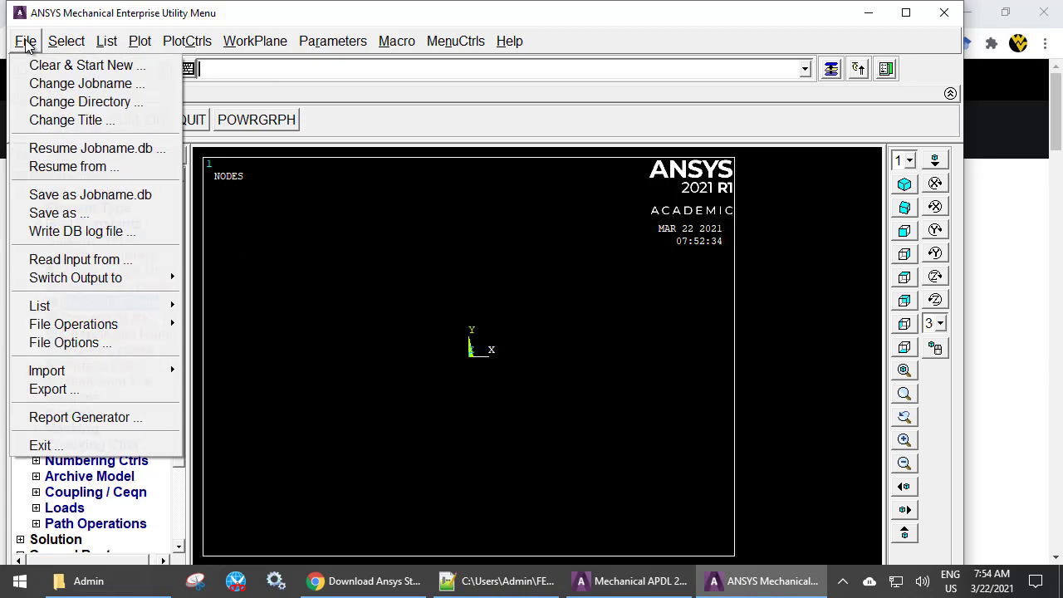
{"action": "left_click", "coordinate": [38, 213]}
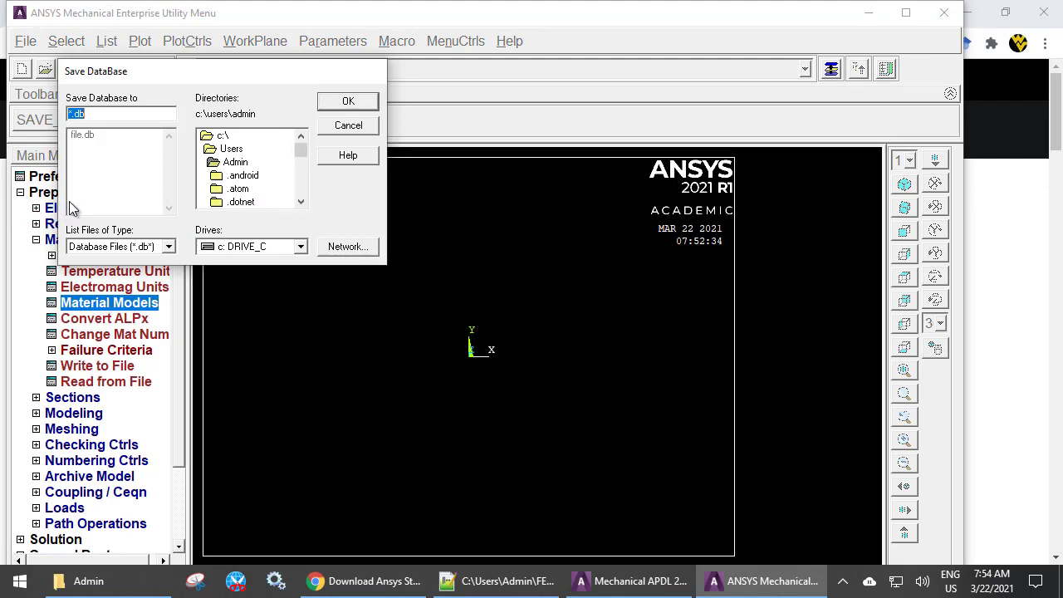
{"action": "left_click", "coordinate": [87, 135]}
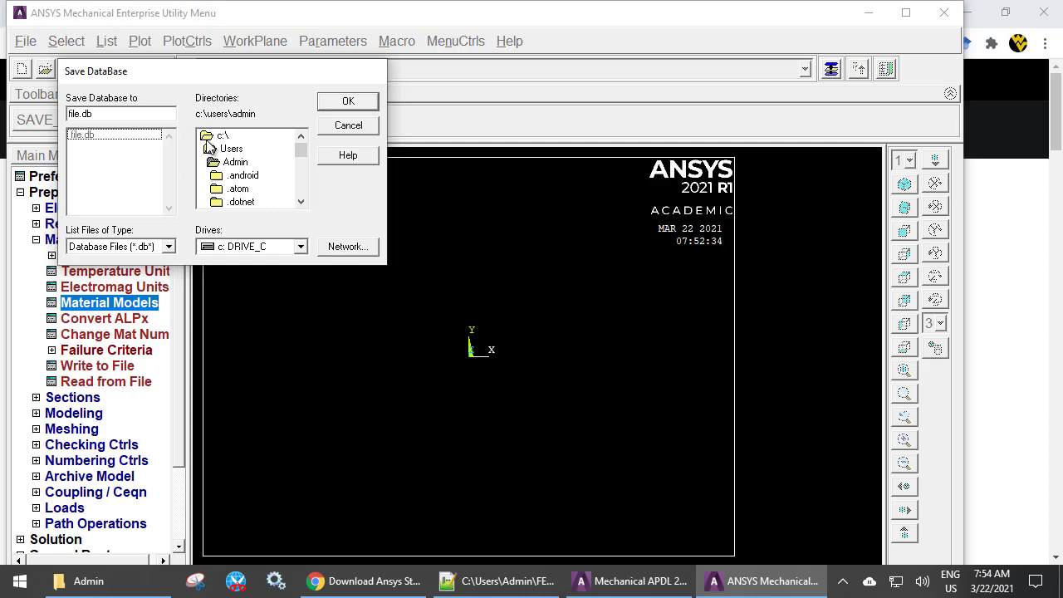
{"action": "left_click", "coordinate": [348, 103]}
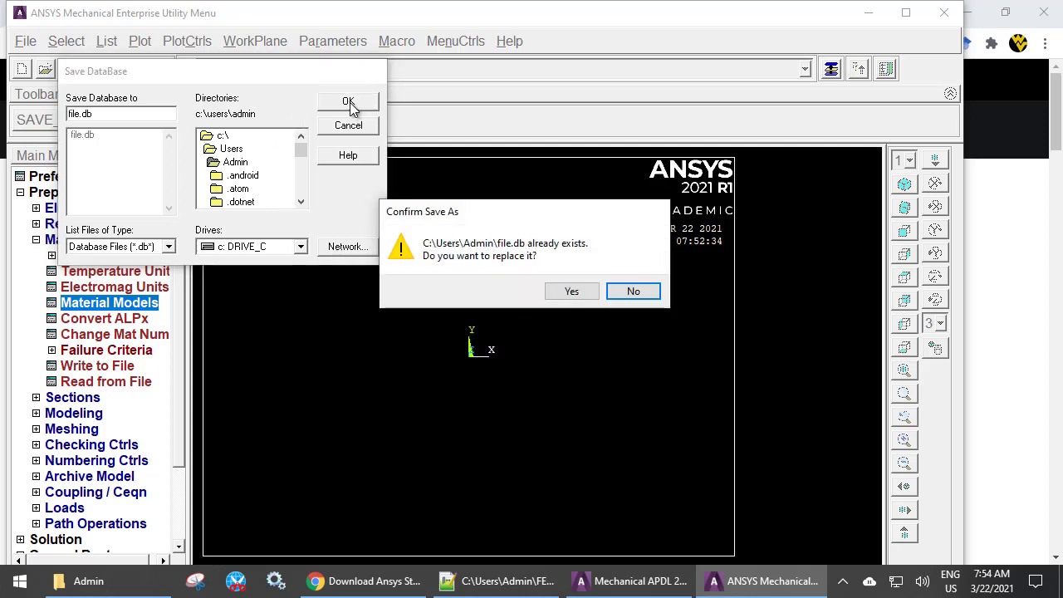
{"action": "left_click", "coordinate": [570, 291]}
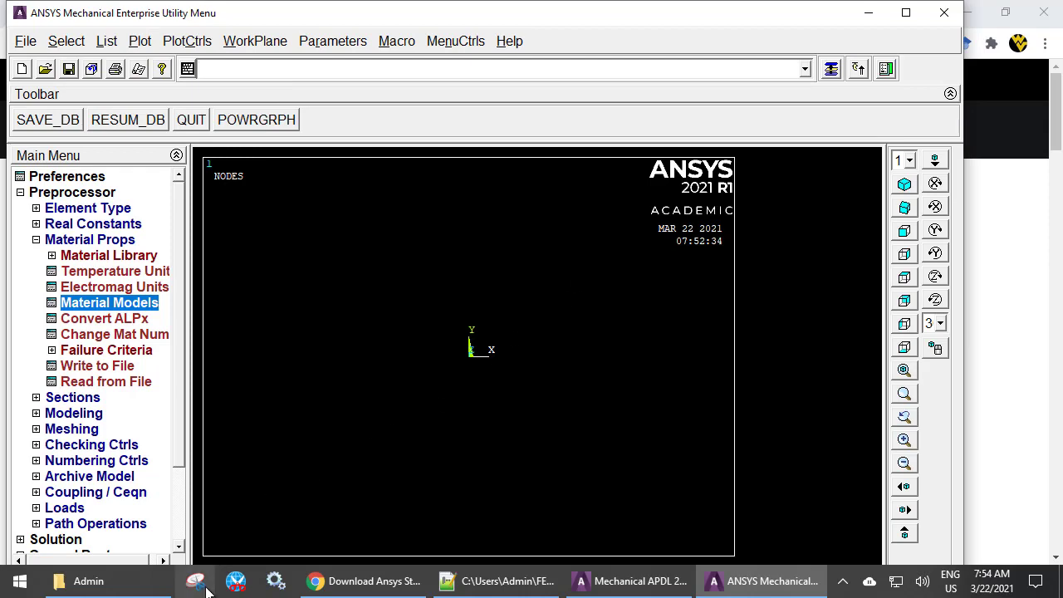
Open file0.log from the Admin folder in Notepad++
{"action": "left_click", "coordinate": [120, 590]}
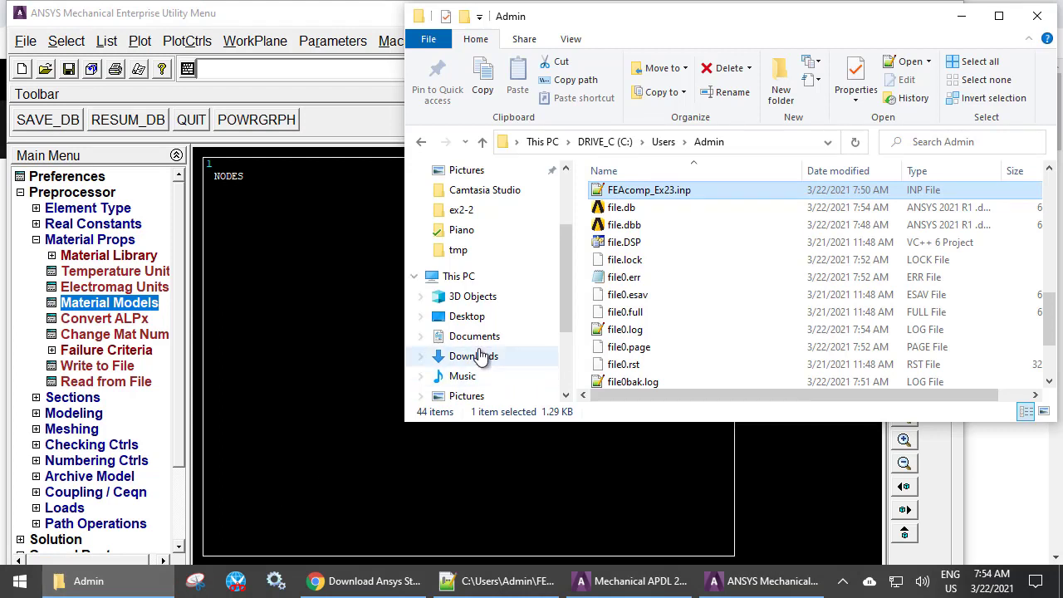
{"action": "left_click", "coordinate": [637, 207]}
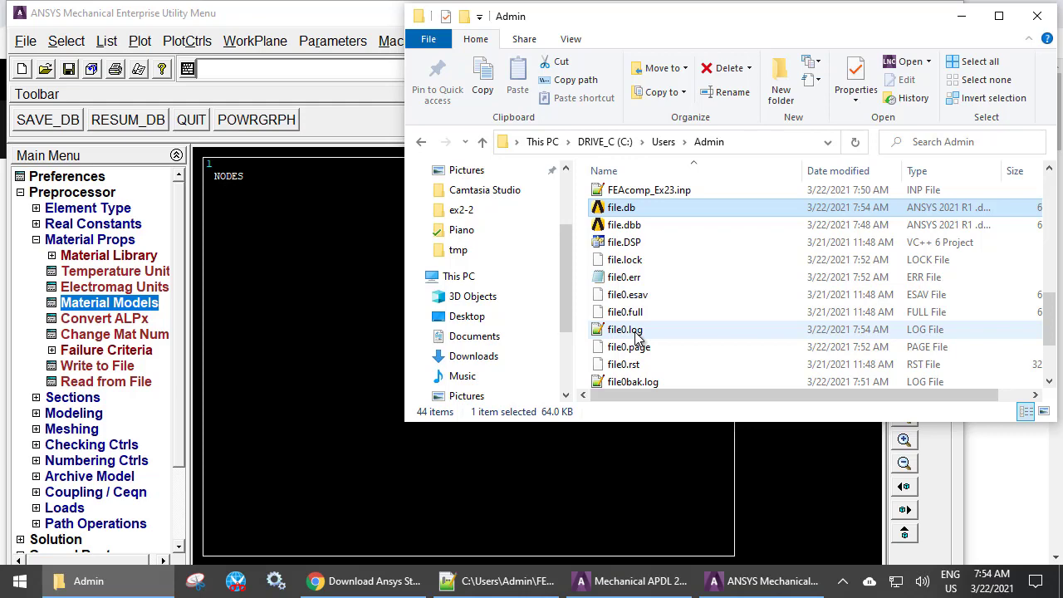
{"action": "double_click", "coordinate": [636, 330]}
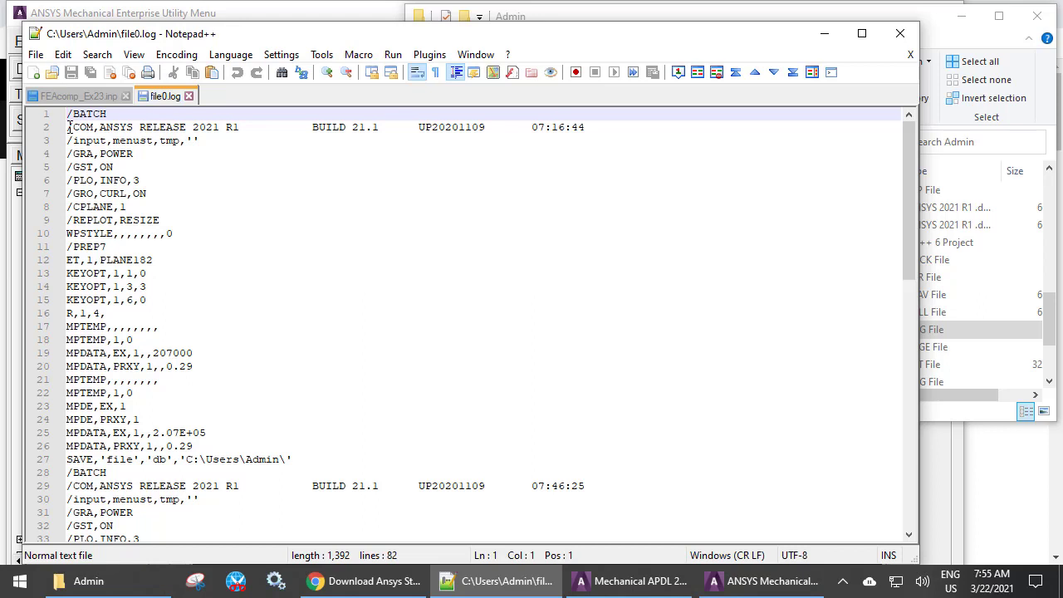
Browse the log's earlier sessions and place the cursor on the latest /BATCH line
{"action": "key", "text": "shift+Down"}
{"action": "key", "text": "shift+Down"}
{"action": "key", "text": "shift+Down"}
{"action": "key", "text": "shift+Down"}
{"action": "key", "text": "shift+Down"}
{"action": "key", "text": "shift+Down"}
{"action": "key", "text": "shift+Down"}
{"action": "key", "text": "shift+Down"}
{"action": "key", "text": "shift+Down"}
{"action": "key", "text": "shift+Down"}
{"action": "key", "text": "shift+Down"}
{"action": "key", "text": "shift+Down"}
{"action": "key", "text": "shift+Down"}
{"action": "key", "text": "shift+Down"}
{"action": "key", "text": "shift+Down"}
{"action": "key", "text": "shift+Down"}
{"action": "key", "text": "shift+Down"}
{"action": "key", "text": "shift+Down"}
{"action": "key", "text": "shift+Down"}
{"action": "key", "text": "shift+Down"}
{"action": "key", "text": "shift+Down"}
{"action": "key", "text": "shift+Down"}
{"action": "key", "text": "shift+Down"}
{"action": "key", "text": "shift+Down"}
{"action": "key", "text": "shift+Down"}
{"action": "key", "text": "shift+Down"}
{"action": "key", "text": "shift+Down"}
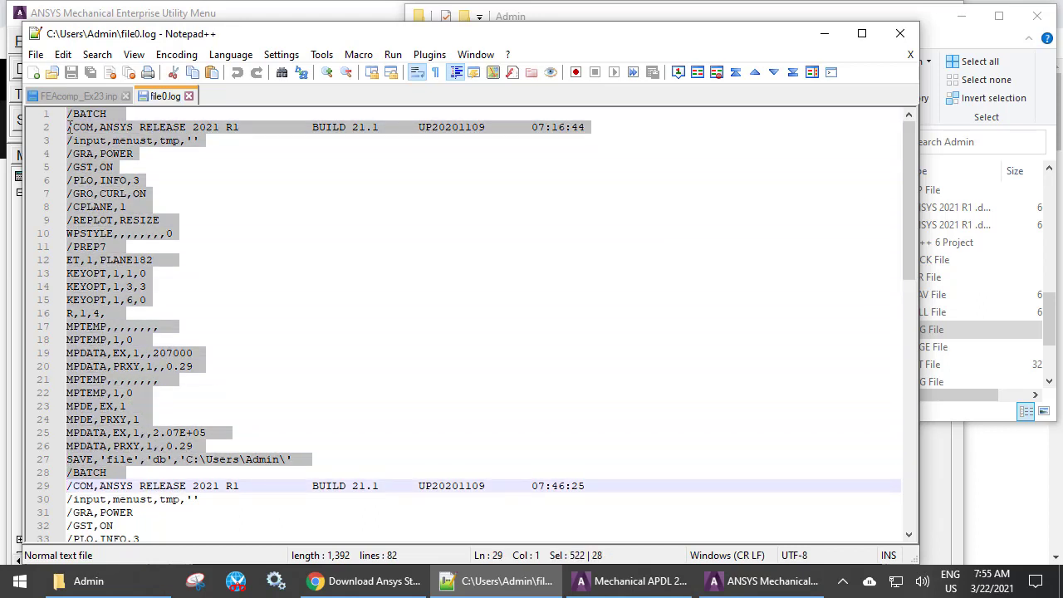
{"action": "key", "text": "Down"}
{"action": "key", "text": "Up"}
{"action": "key", "text": "Up"}
{"action": "key", "text": "Down"}
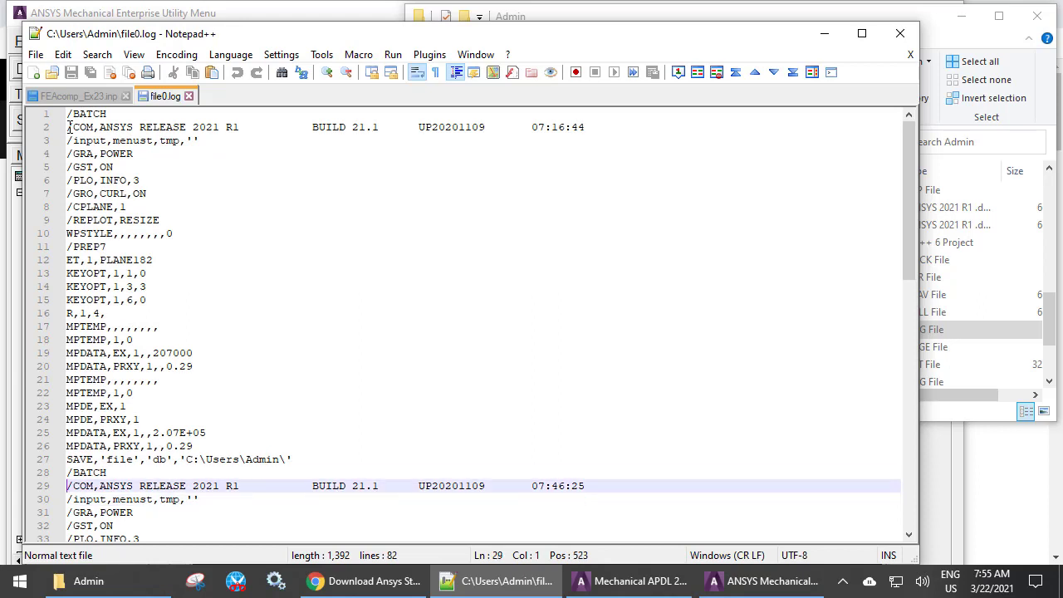
{"action": "key", "text": "shift+Down"}
{"action": "key", "text": "shift+Down"}
{"action": "key", "text": "shift+Down"}
{"action": "key", "text": "shift+Down"}
{"action": "key", "text": "shift+Down"}
{"action": "key", "text": "shift+Down"}
{"action": "key", "text": "shift+Down"}
{"action": "key", "text": "shift+Down"}
{"action": "key", "text": "shift+Down"}
{"action": "key", "text": "shift+Down"}
{"action": "key", "text": "shift+Down"}
{"action": "key", "text": "shift+Down"}
{"action": "key", "text": "shift+Down"}
{"action": "key", "text": "shift+Down"}
{"action": "key", "text": "shift+Down"}
{"action": "key", "text": "shift+Down"}
{"action": "key", "text": "shift+Down"}
{"action": "key", "text": "shift+Down"}
{"action": "key", "text": "shift+Down"}
{"action": "key", "text": "shift+Down"}
{"action": "key", "text": "shift+Down"}
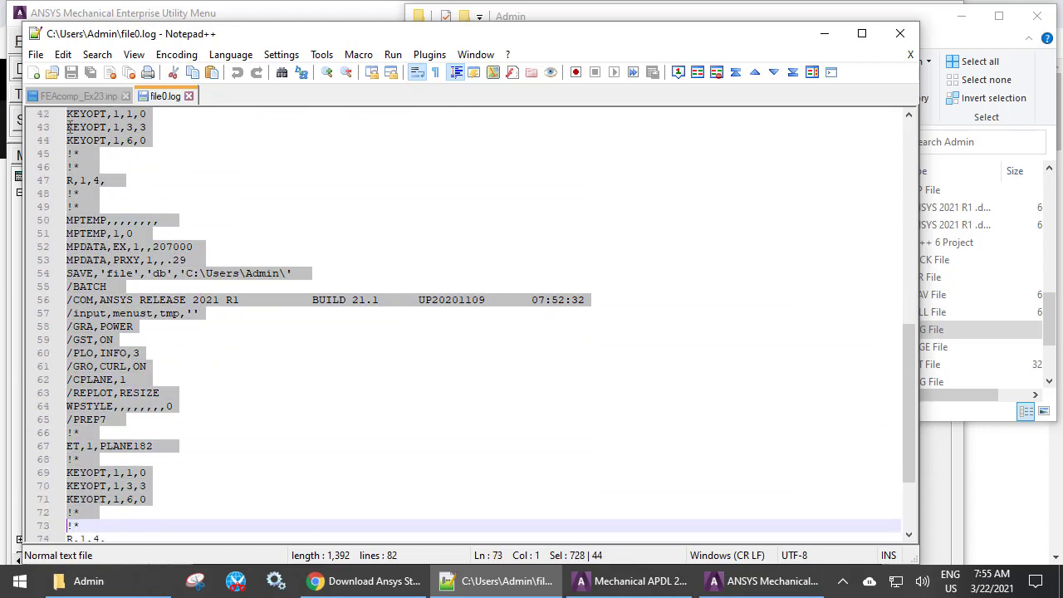
{"action": "key", "text": "shift+Up"}
{"action": "key", "text": "shift+Up"}
{"action": "key", "text": "shift+Up"}
{"action": "key", "text": "shift+Up"}
{"action": "key", "text": "shift+Up"}
{"action": "key", "text": "shift+Up"}
{"action": "key", "text": "shift+Up"}
{"action": "key", "text": "shift+Up"}
{"action": "key", "text": "shift+Up"}
{"action": "key", "text": "shift+Up"}
{"action": "key", "text": "shift+Up"}
{"action": "key", "text": "shift+Up"}
{"action": "key", "text": "shift+Up"}
{"action": "key", "text": "shift+Up"}
{"action": "key", "text": "shift+Up"}
{"action": "key", "text": "shift+Up"}
{"action": "key", "text": "shift+Up"}
{"action": "key", "text": "shift+Up"}
{"action": "key", "text": "shift+Up"}
{"action": "key", "text": "shift+Up"}
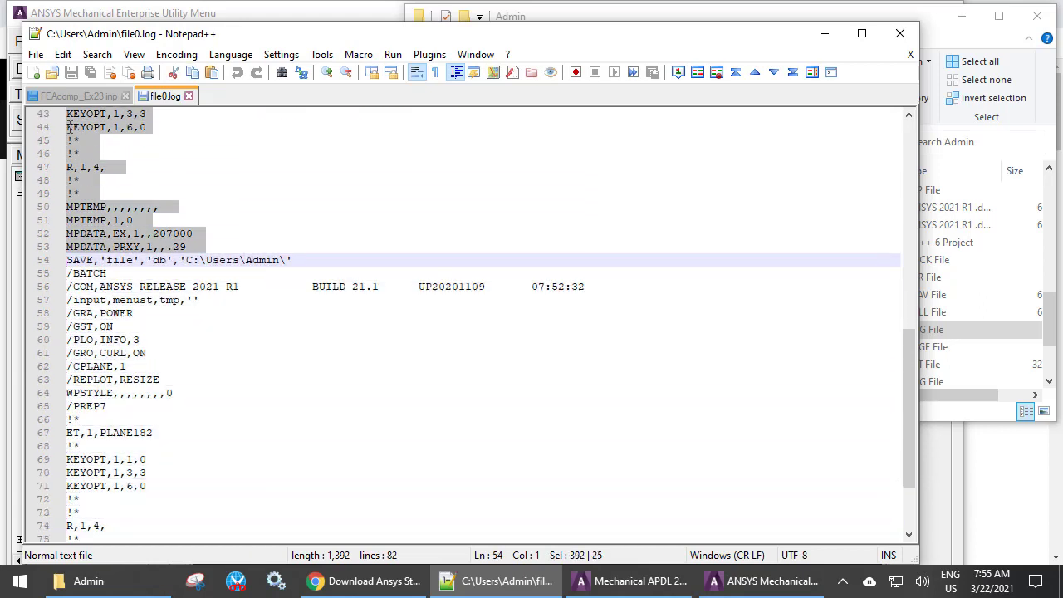
{"action": "key", "text": "Down"}
{"action": "key", "text": "shift+Down"}
{"action": "key", "text": "shift+Down"}
{"action": "key", "text": "shift+Down"}
{"action": "key", "text": "shift+Down"}
{"action": "key", "text": "shift+Down"}
{"action": "key", "text": "shift+Down"}
{"action": "key", "text": "shift+Down"}
{"action": "key", "text": "shift+Down"}
{"action": "key", "text": "shift+Down"}
{"action": "key", "text": "shift+Down"}
{"action": "key", "text": "shift+Down"}
{"action": "key", "text": "shift+Down"}
{"action": "key", "text": "shift+Down"}
{"action": "key", "text": "shift+Down"}
{"action": "key", "text": "shift+Down"}
{"action": "key", "text": "shift+Down"}
{"action": "key", "text": "shift+Down"}
{"action": "key", "text": "shift+Down"}
{"action": "key", "text": "shift+Down"}
{"action": "key", "text": "shift+Down"}
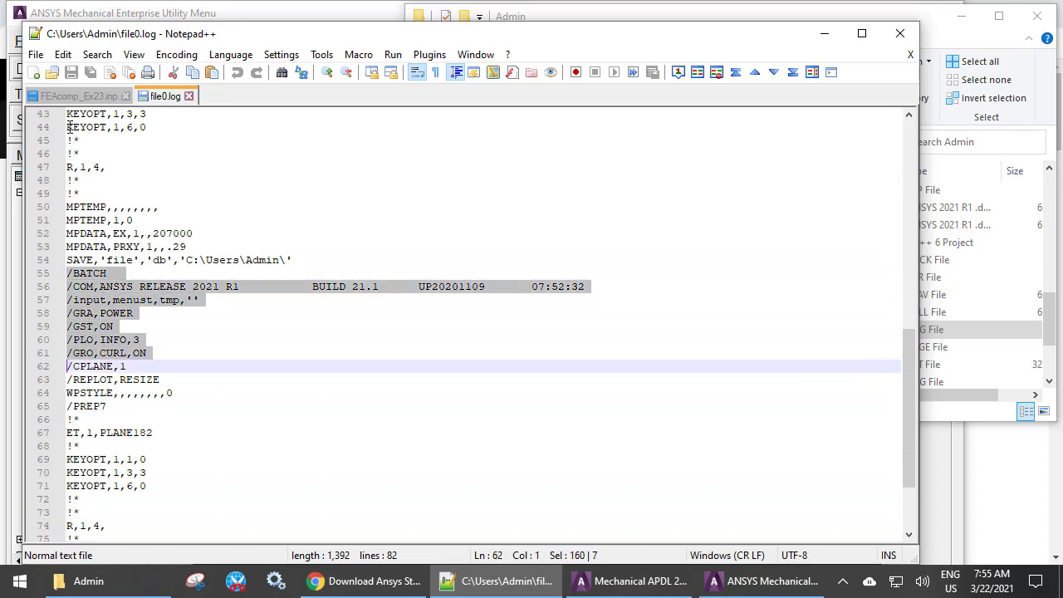
{"action": "key", "text": "shift+Down"}
{"action": "key", "text": "shift+Down"}
{"action": "key", "text": "shift+Down"}
{"action": "key", "text": "shift+Down"}
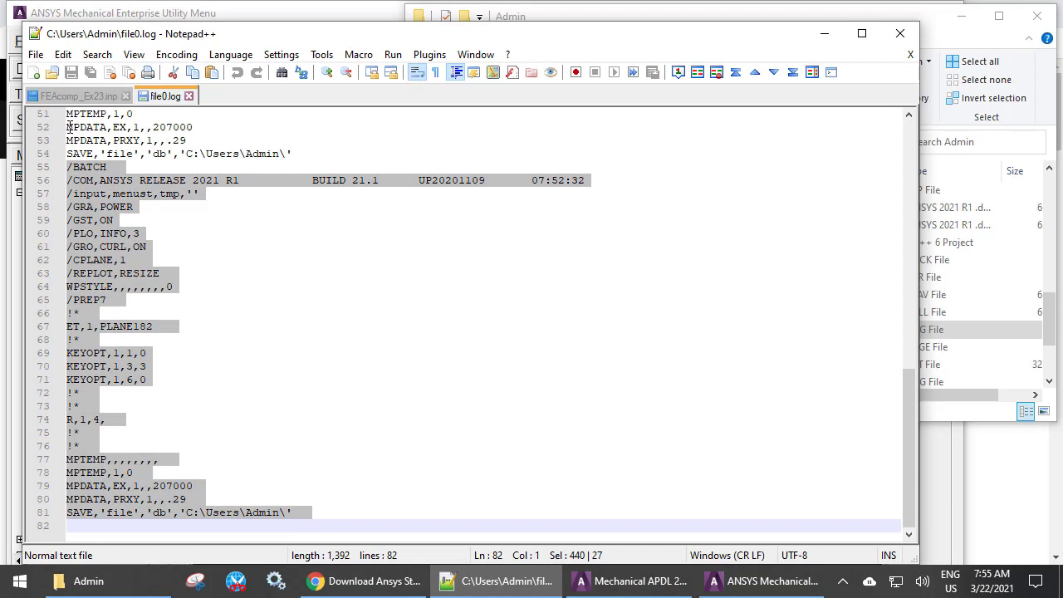
{"action": "left_click", "coordinate": [117, 169]}
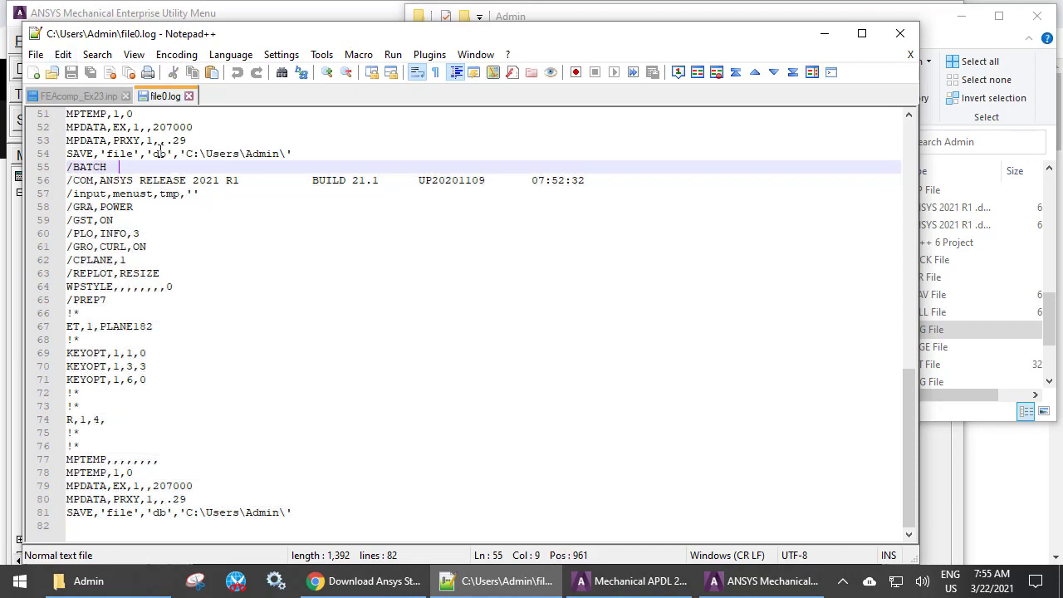
Select lines 65–80, from /PREP7 through the MPDATA,PRXY Poisson ratio line
{"action": "key", "text": "Right"}
{"action": "key", "text": "Down"}
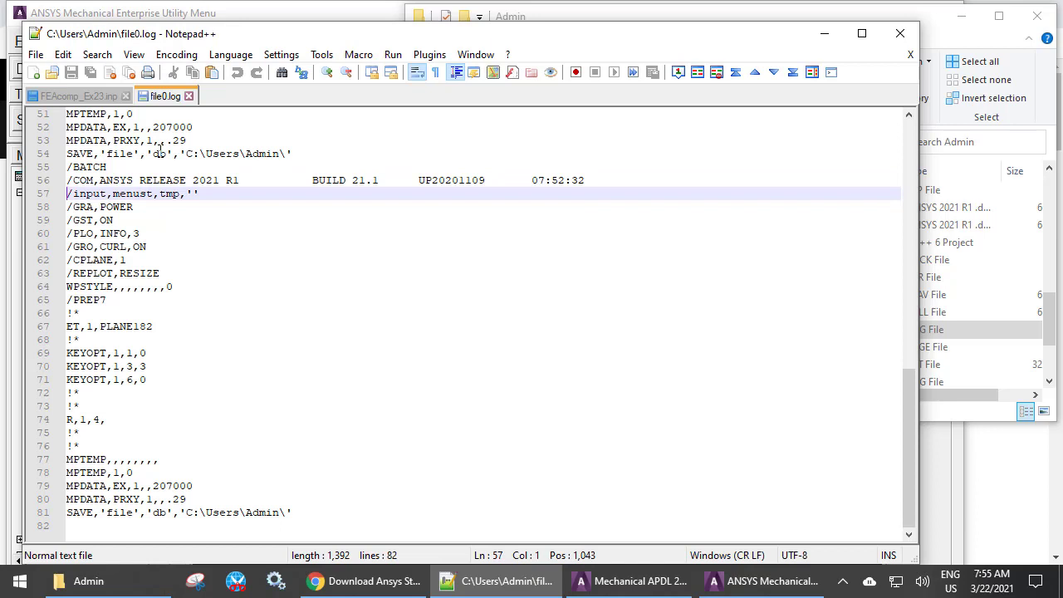
{"action": "key", "text": "Down"}
{"action": "key", "text": "Down"}
{"action": "key", "text": "Down"}
{"action": "key", "text": "Down"}
{"action": "key", "text": "Down"}
{"action": "key", "text": "Down"}
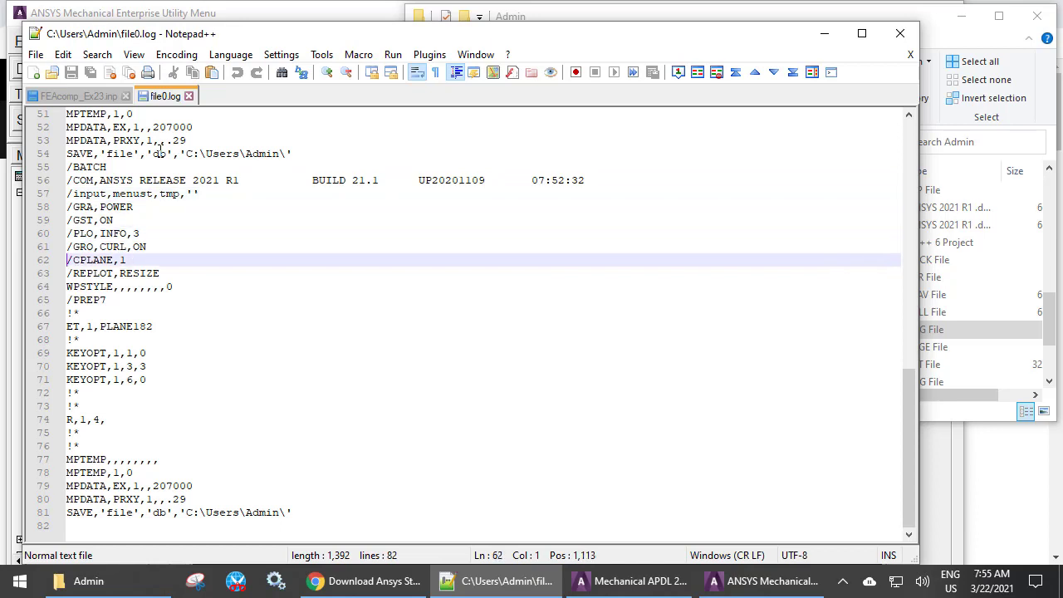
{"action": "key", "text": "Down"}
{"action": "key", "text": "Down"}
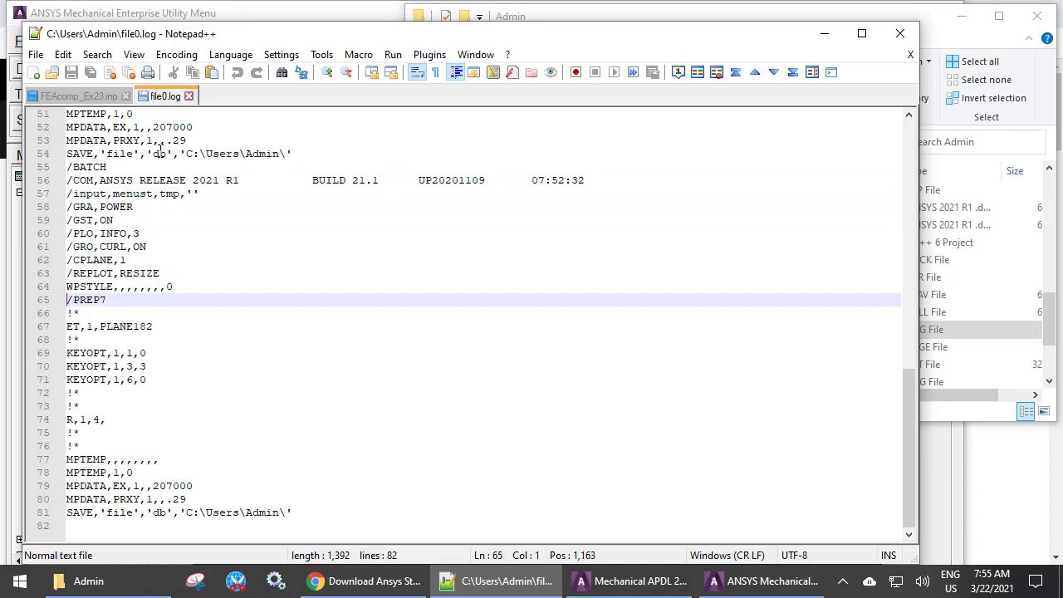
{"action": "key", "text": "shift+Down"}
{"action": "key", "text": "shift+Down"}
{"action": "key", "text": "shift+Down"}
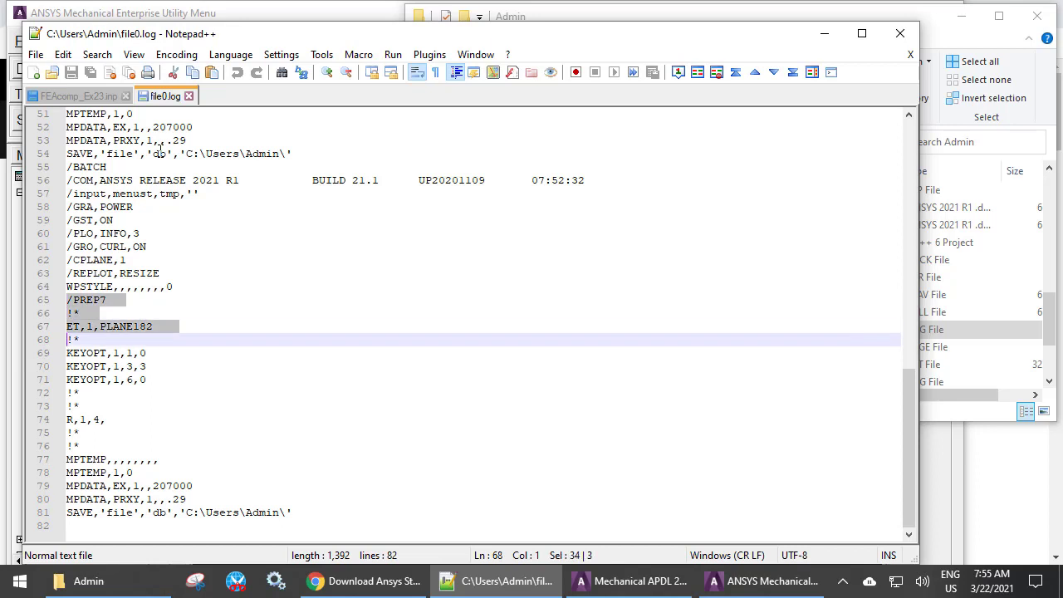
{"action": "key", "text": "shift+Down"}
{"action": "key", "text": "shift+Down"}
{"action": "key", "text": "shift+Down"}
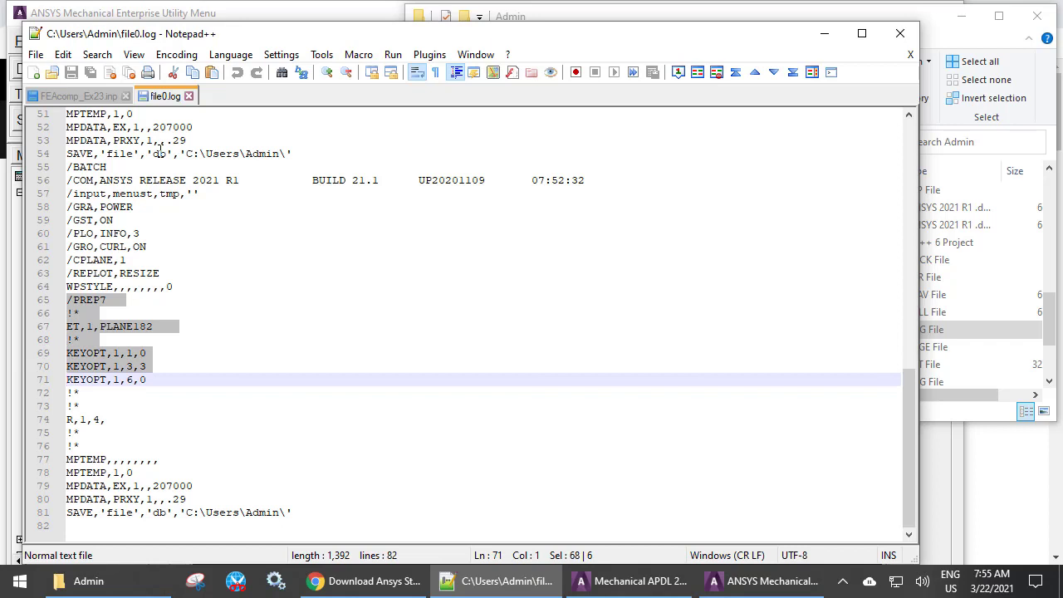
{"action": "key", "text": "shift+Down"}
{"action": "key", "text": "shift+Down"}
{"action": "key", "text": "shift+Down"}
{"action": "key", "text": "shift+Down"}
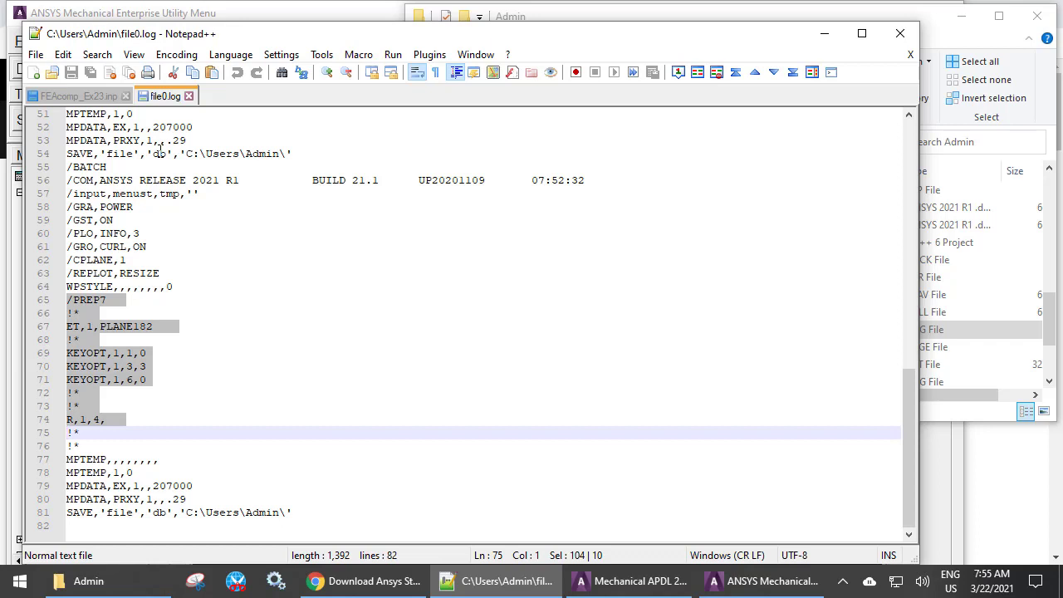
{"action": "key", "text": "shift+Down"}
{"action": "key", "text": "shift+Down"}
{"action": "key", "text": "shift+Down"}
{"action": "key", "text": "shift+Down"}
{"action": "key", "text": "shift+Down"}
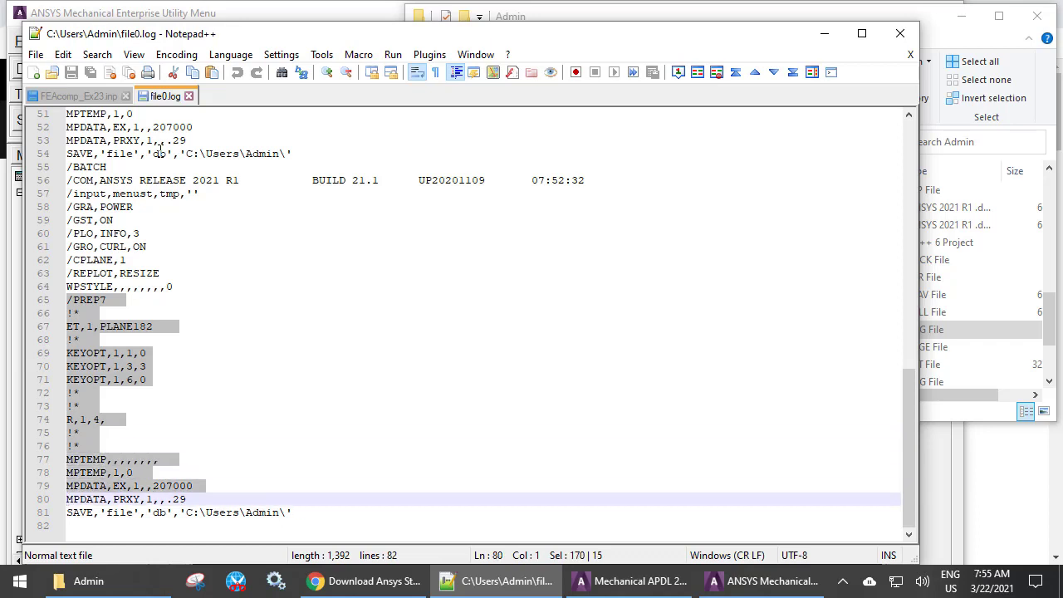
{"action": "key", "text": "shift+Down"}
{"action": "key", "text": "shift+Down"}
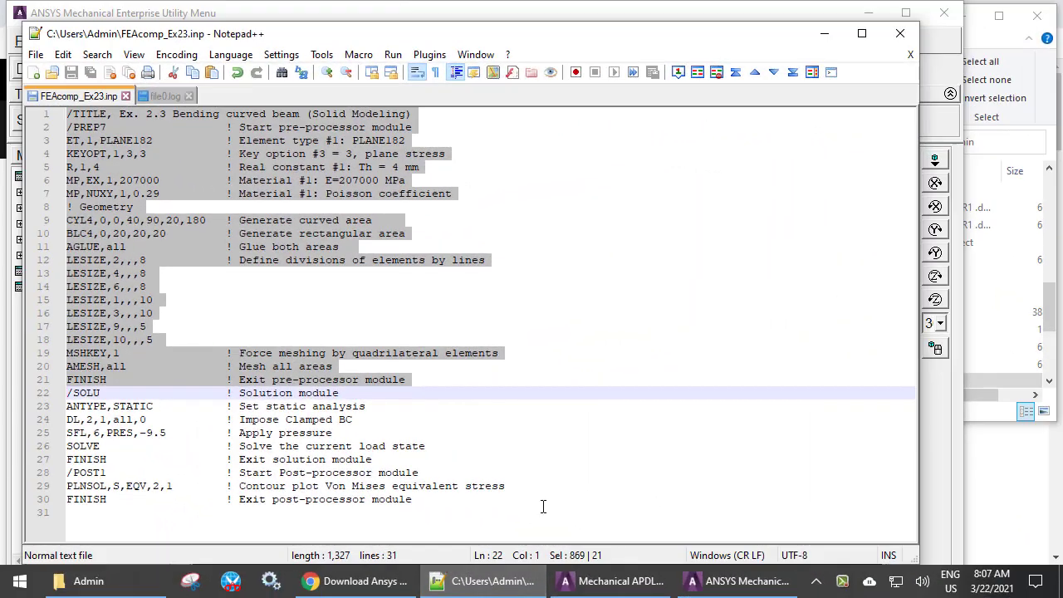
Copy FEAcomp_Ex23.inp lines 1–21, /TITLE through FINISH, then bring ANSYS to the front
{"action": "key", "text": "Up"}
{"action": "key", "text": "Up"}
{"action": "key", "text": "Up"}
{"action": "key", "text": "Up"}
{"action": "key", "text": "Up"}
{"action": "key", "text": "Up"}
{"action": "key", "text": "Up"}
{"action": "key", "text": "Up"}
{"action": "key", "text": "Up"}
{"action": "key", "text": "Up"}
{"action": "key", "text": "Up"}
{"action": "key", "text": "Up"}
{"action": "key", "text": "Up"}
{"action": "key", "text": "Up"}
{"action": "key", "text": "Up"}
{"action": "key", "text": "Up"}
{"action": "key", "text": "Up"}
{"action": "key", "text": "Up"}
{"action": "key", "text": "Up"}
{"action": "key", "text": "Up"}
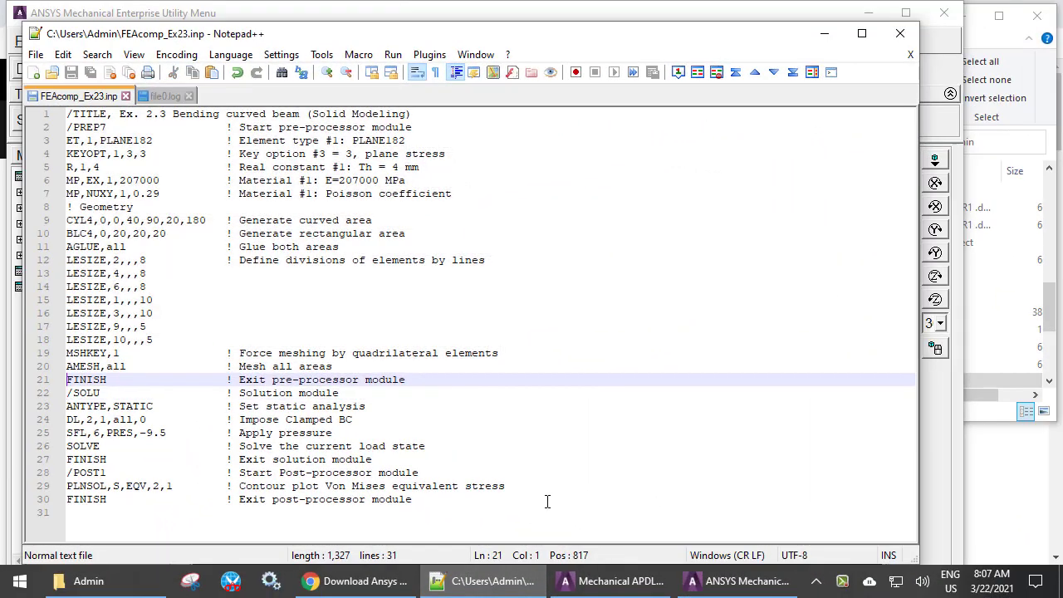
{"action": "key", "text": "shift+Down"}
{"action": "key", "text": "shift+Down"}
{"action": "key", "text": "shift+Down"}
{"action": "key", "text": "shift+Down"}
{"action": "key", "text": "shift+Down"}
{"action": "key", "text": "shift+Down"}
{"action": "key", "text": "shift+Down"}
{"action": "key", "text": "shift+Down"}
{"action": "key", "text": "shift+Down"}
{"action": "key", "text": "shift+Down"}
{"action": "key", "text": "shift+Down"}
{"action": "key", "text": "shift+Down"}
{"action": "key", "text": "shift+Down"}
{"action": "key", "text": "shift+Down"}
{"action": "key", "text": "shift+Down"}
{"action": "key", "text": "shift+Down"}
{"action": "key", "text": "shift+Down"}
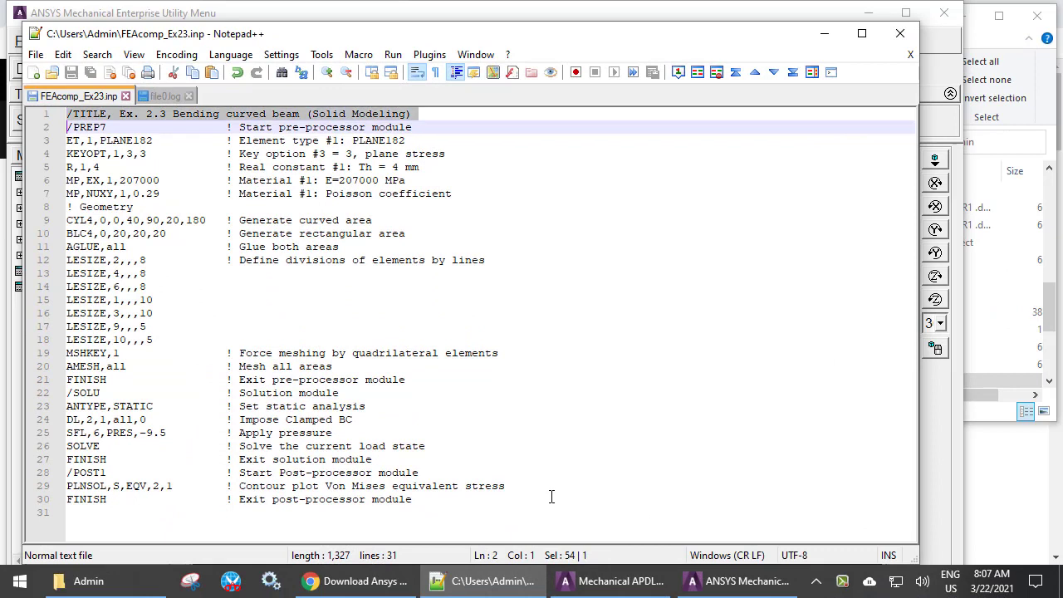
{"action": "key", "text": "shift+Down"}
{"action": "key", "text": "shift+Down"}
{"action": "key", "text": "shift+Down"}
{"action": "key", "text": "shift+Down"}
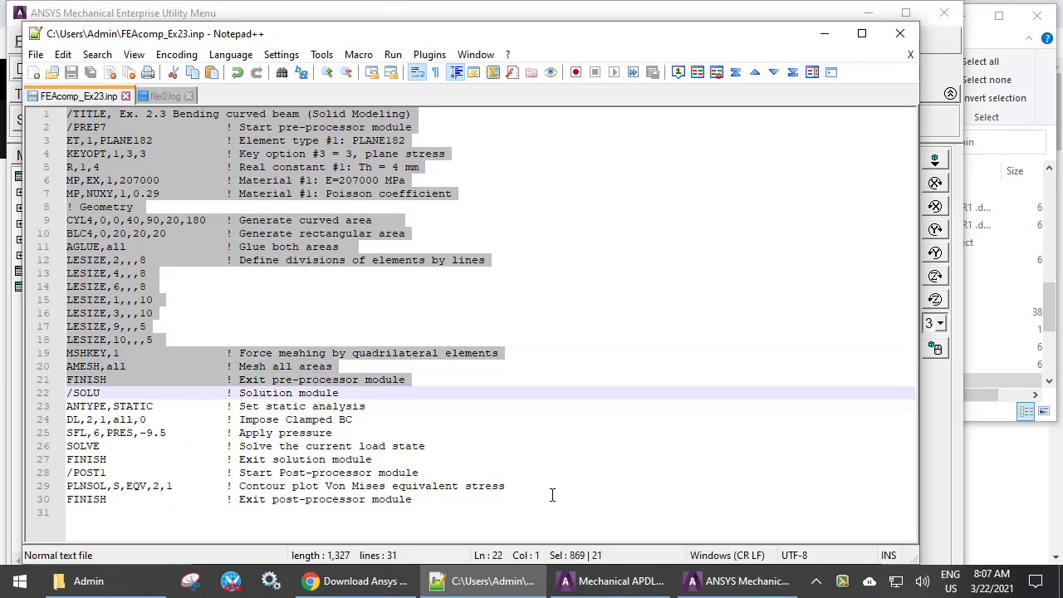
{"action": "right_click", "coordinate": [286, 158]}
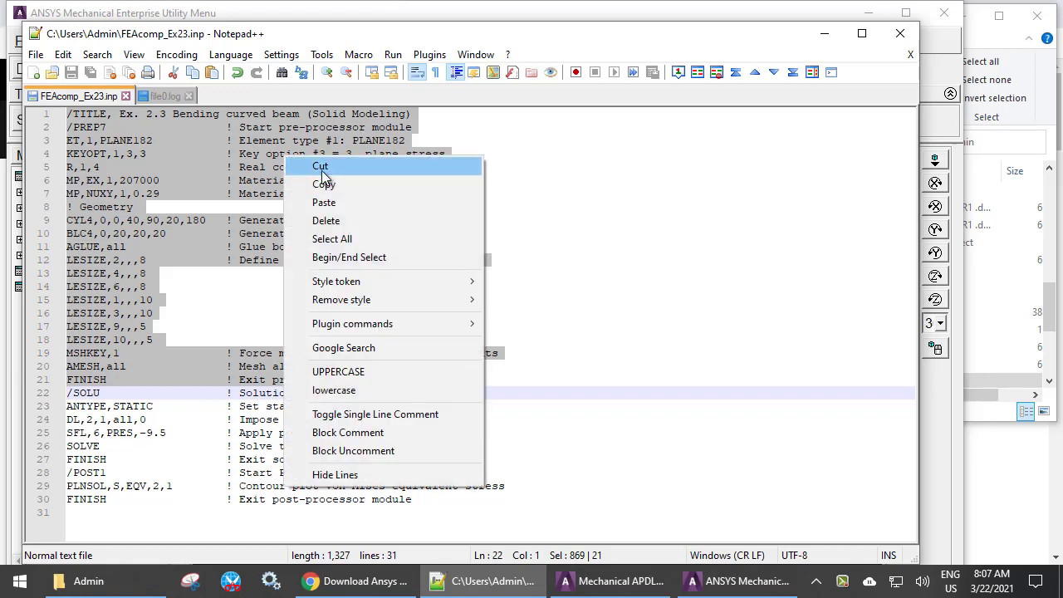
{"action": "left_click", "coordinate": [330, 185]}
{"action": "left_click", "coordinate": [723, 581]}
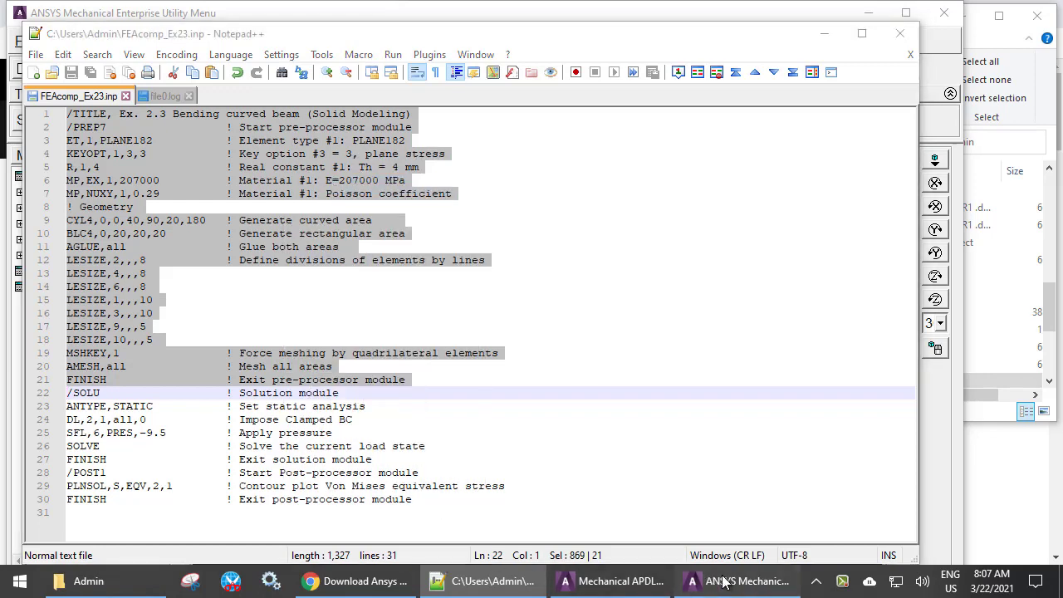
Paste the copied preprocessing script into the command line and run it to mesh the Ex. 2.3 curved beam
{"action": "right_click", "coordinate": [248, 70]}
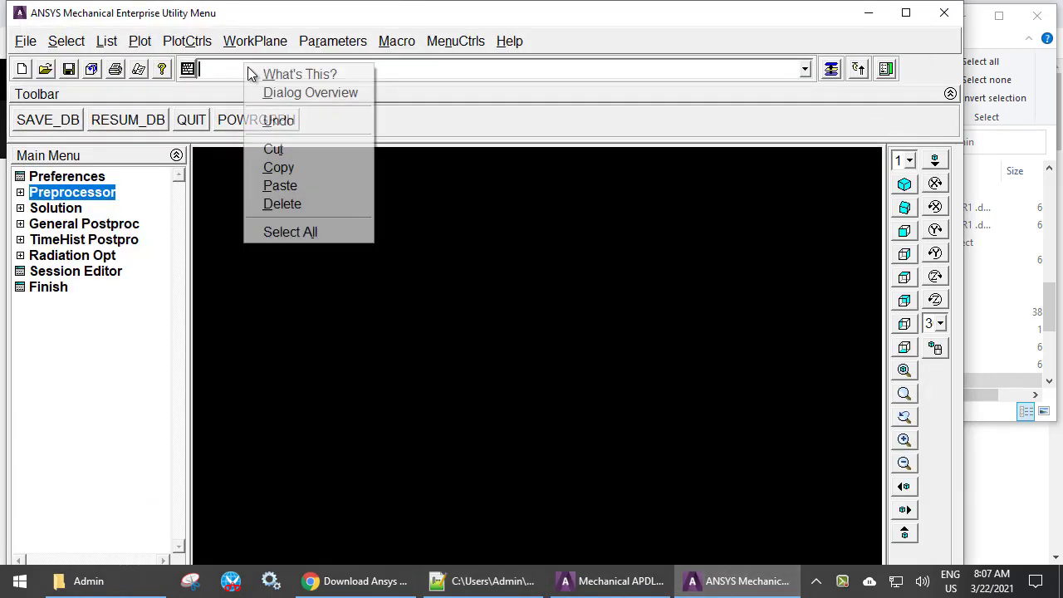
{"action": "left_click", "coordinate": [332, 187]}
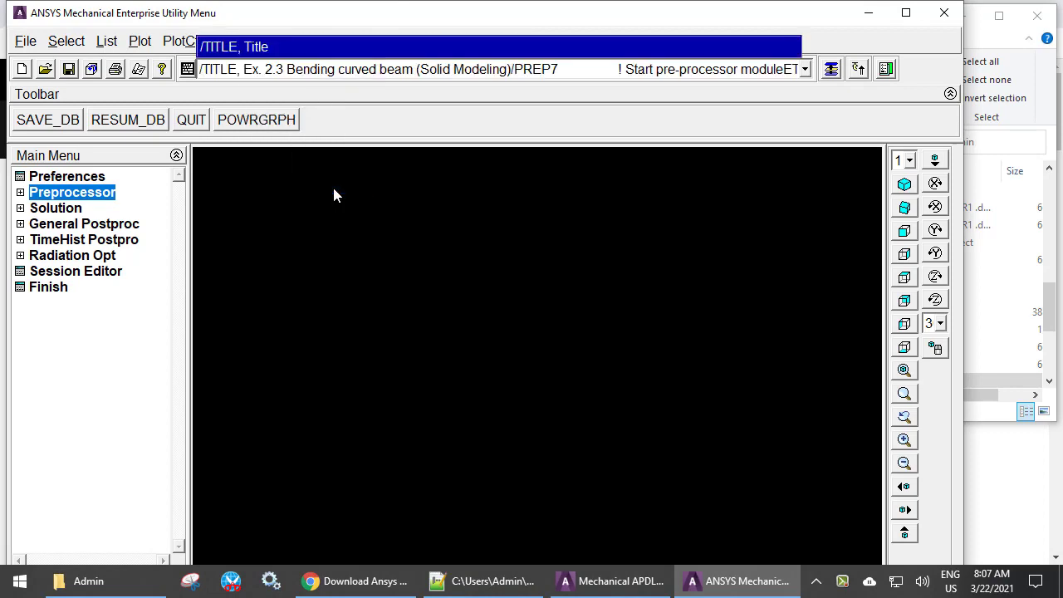
{"action": "key", "text": "Return"}
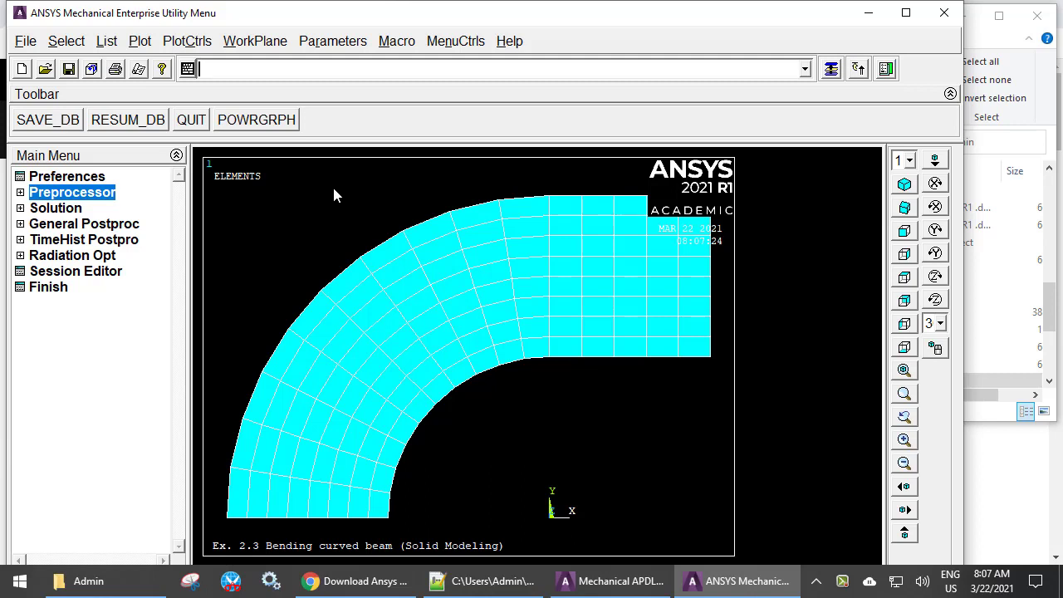